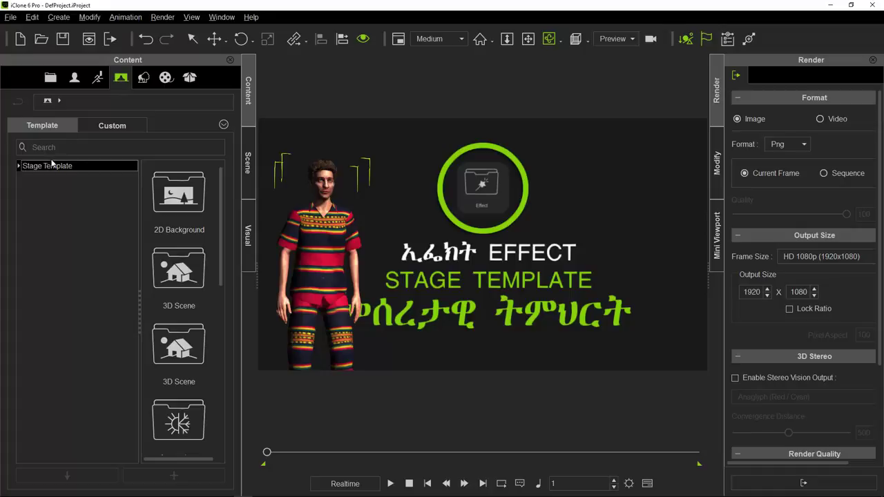
# Browse to the Effect category of the stage templates and view the Post Effect list in the visual settings.
pyautogui.click(18, 166)
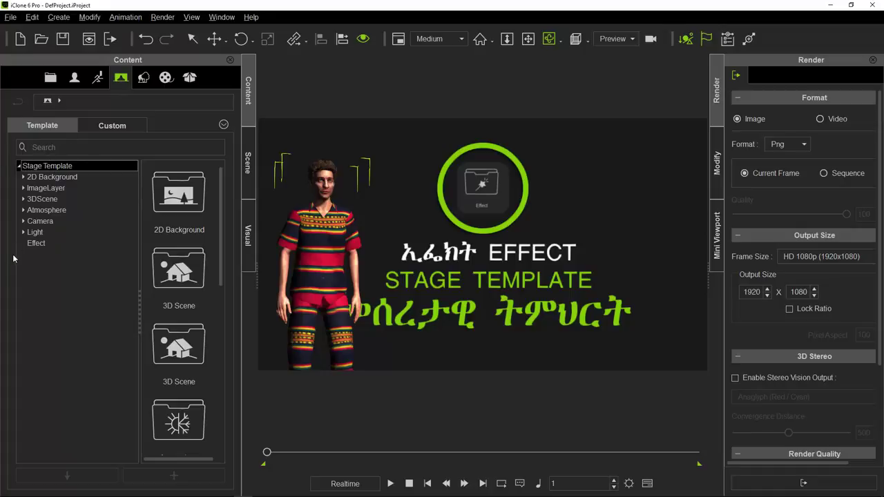
pyautogui.click(38, 244)
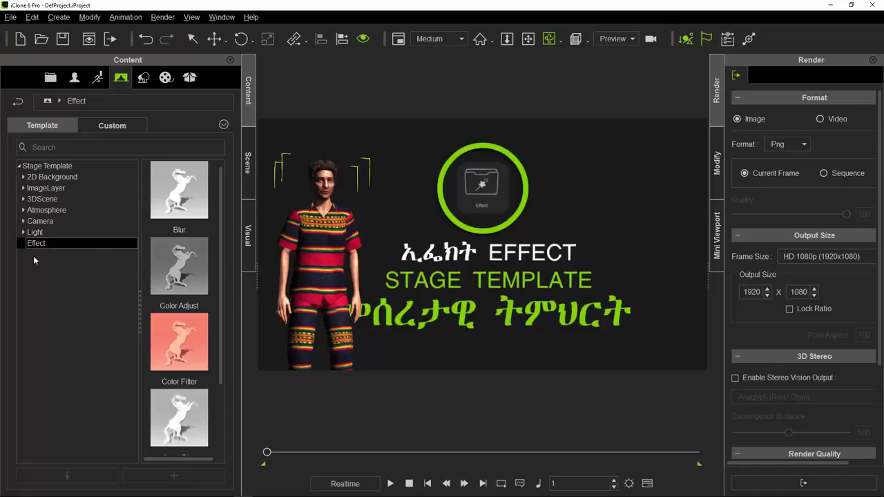
pyautogui.click(249, 231)
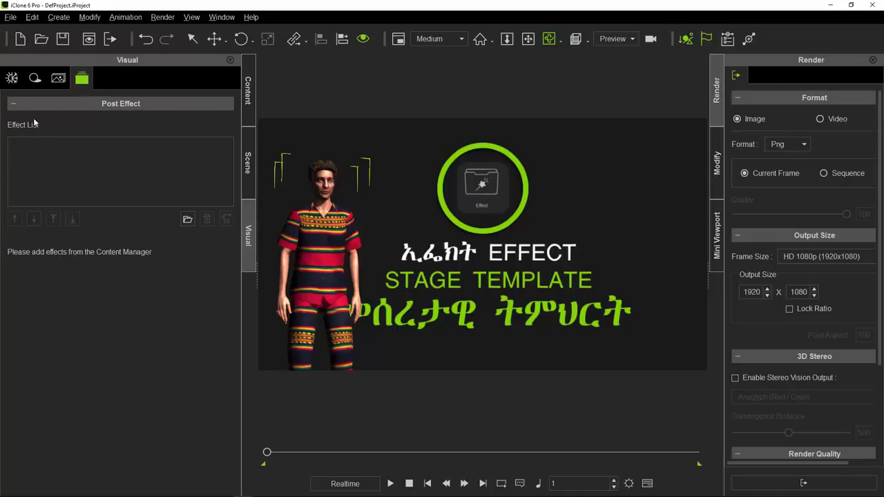
pyautogui.click(11, 105)
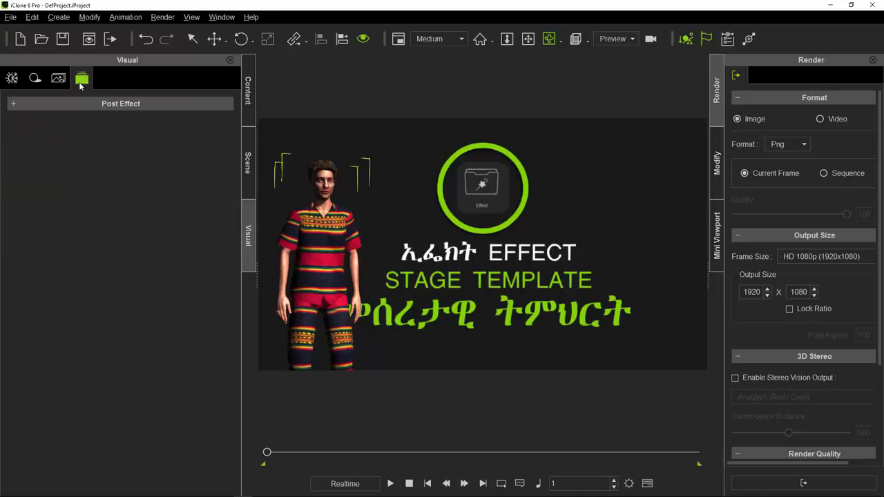
pyautogui.click(14, 105)
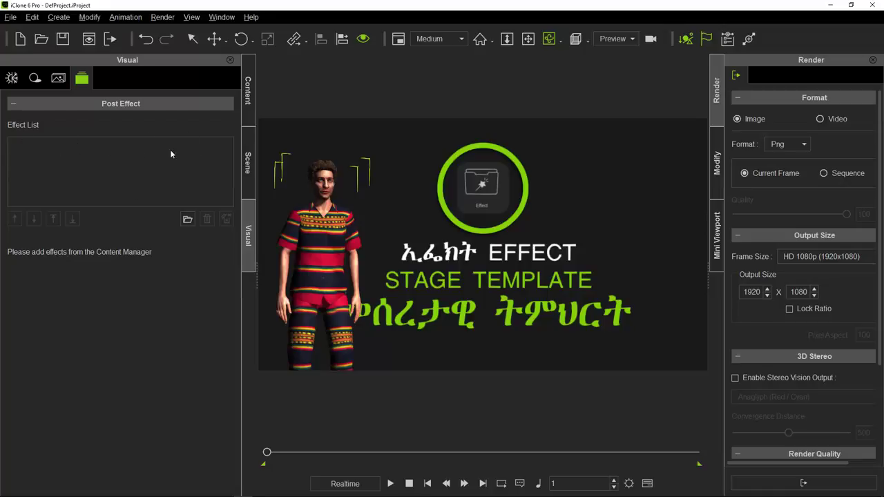
# Apply the Color Adjust effect template to the scene and show it in the post effect list.
pyautogui.click(247, 92)
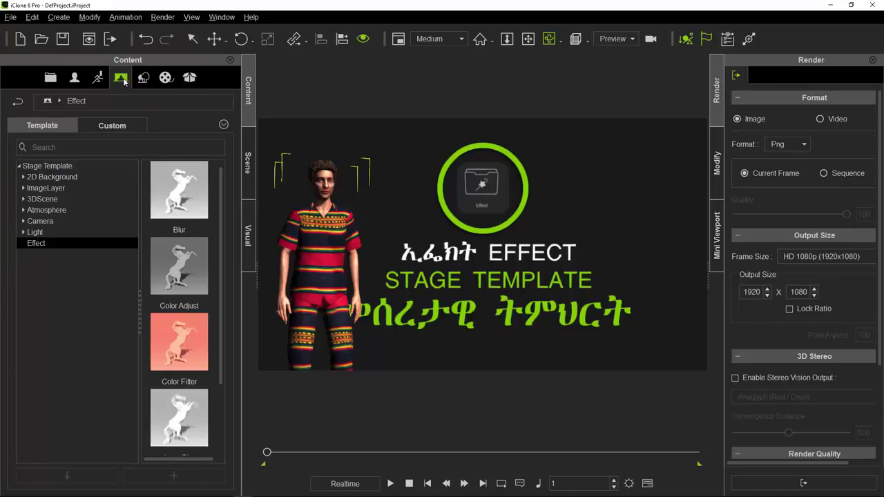
pyautogui.click(33, 243)
pyautogui.scroll(-1, 221, 252)
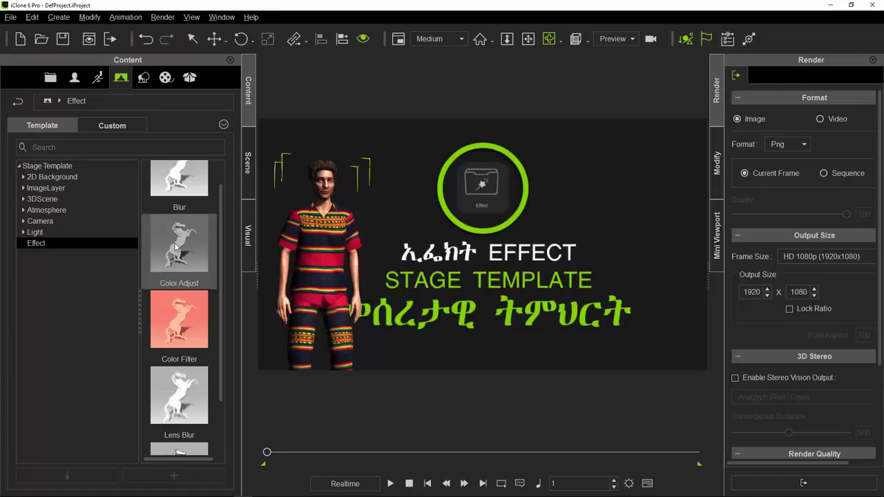
pyautogui.moveTo(177, 249); pyautogui.dragTo(534, 221)
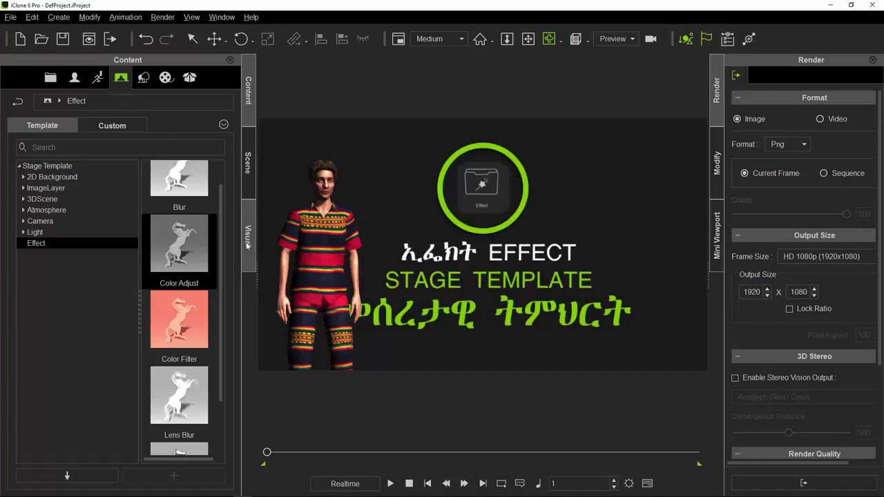
pyautogui.click(248, 243)
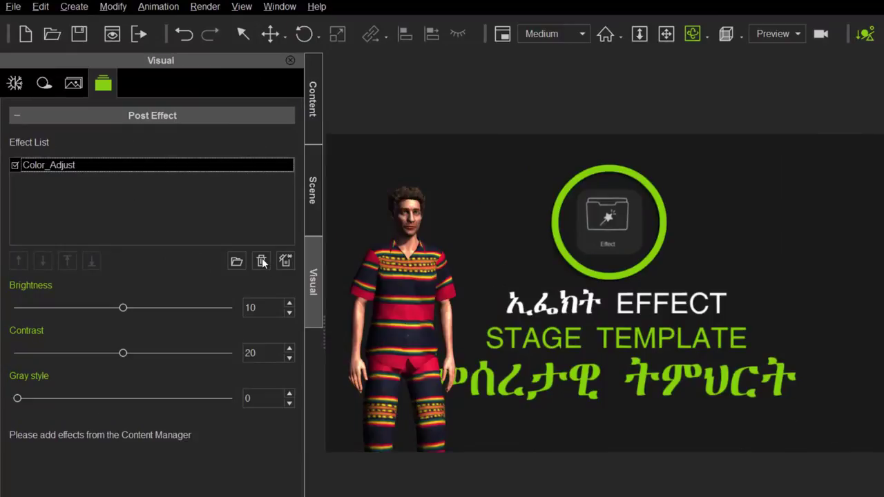
# Delete Color Adjust from the effect list and reapply it from the Effect templates, reopening its settings.
pyautogui.click(261, 261)
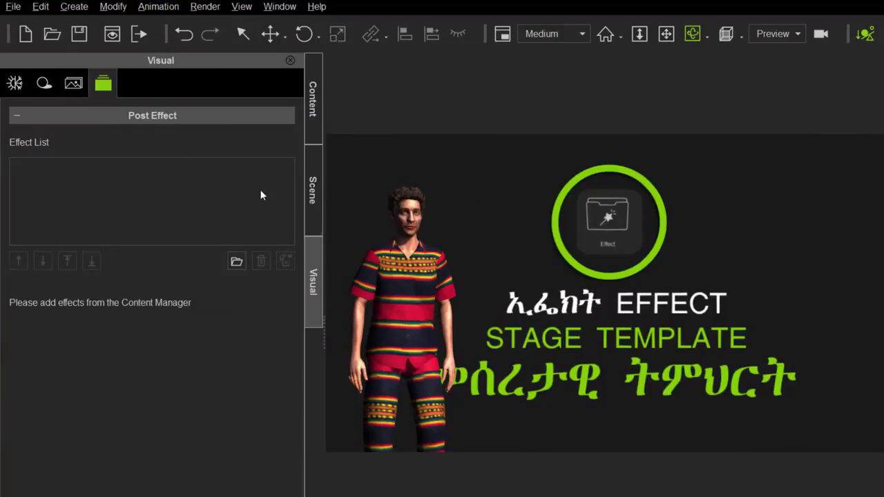
pyautogui.click(312, 111)
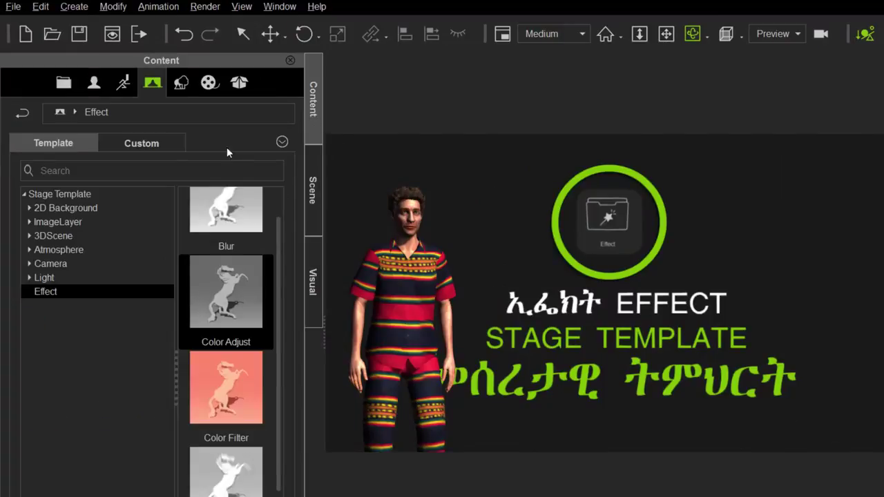
pyautogui.click(229, 344)
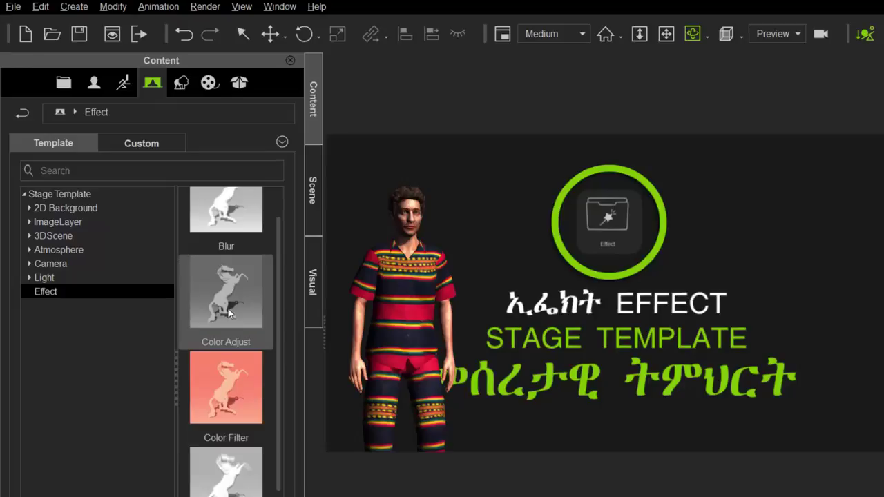
pyautogui.doubleClick(230, 312)
pyautogui.click(313, 283)
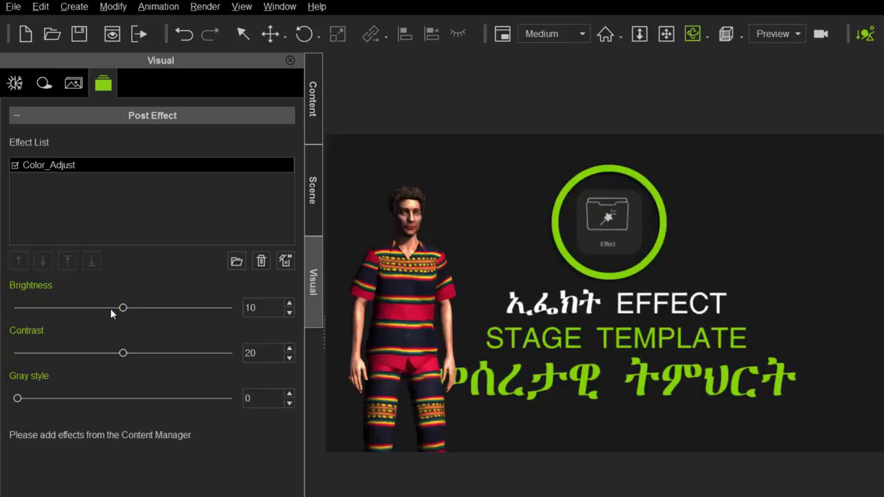
# Set the Color Adjust effect's contrast to 22 and its gray style to 14.
pyautogui.moveTo(128, 308); pyautogui.dragTo(120, 328)
pyautogui.moveTo(78, 357); pyautogui.dragTo(145, 359)
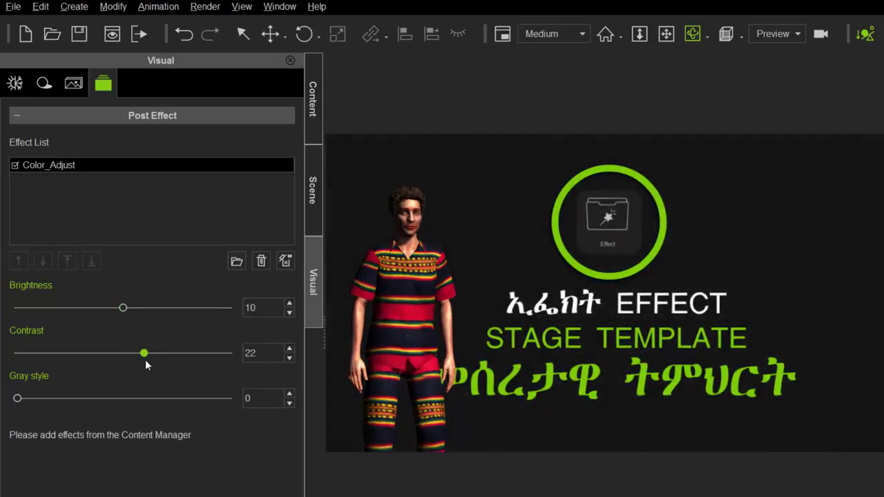
pyautogui.moveTo(18, 398); pyautogui.dragTo(148, 398)
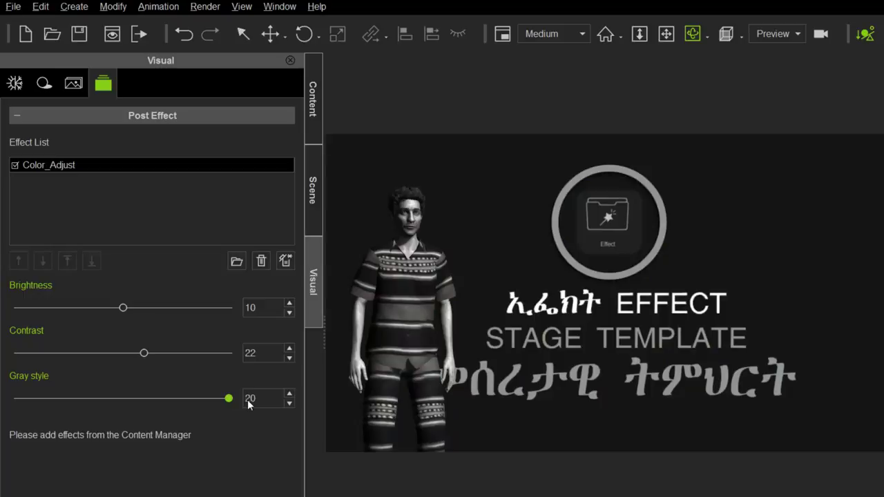
pyautogui.moveTo(194, 404); pyautogui.dragTo(165, 400)
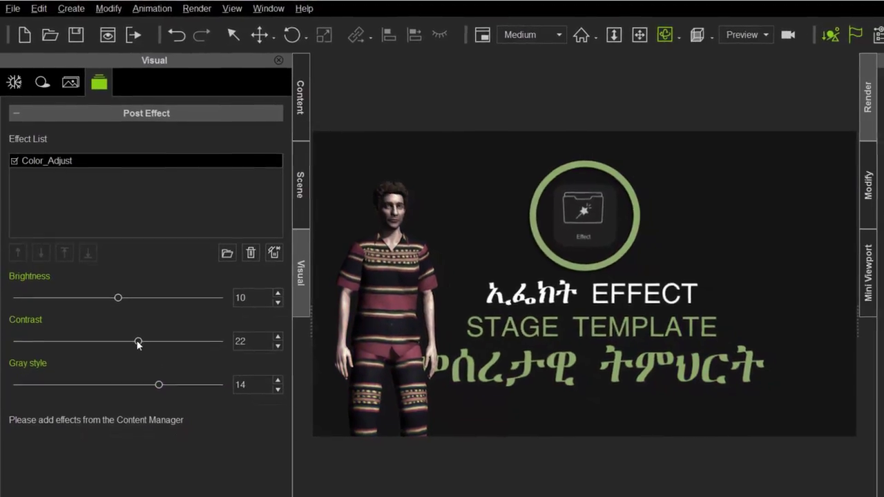
# Lower the Color Adjust effect's contrast to 21 and its brightness to 3.
pyautogui.moveTo(139, 344); pyautogui.dragTo(169, 342)
pyautogui.moveTo(76, 328); pyautogui.dragTo(117, 319)
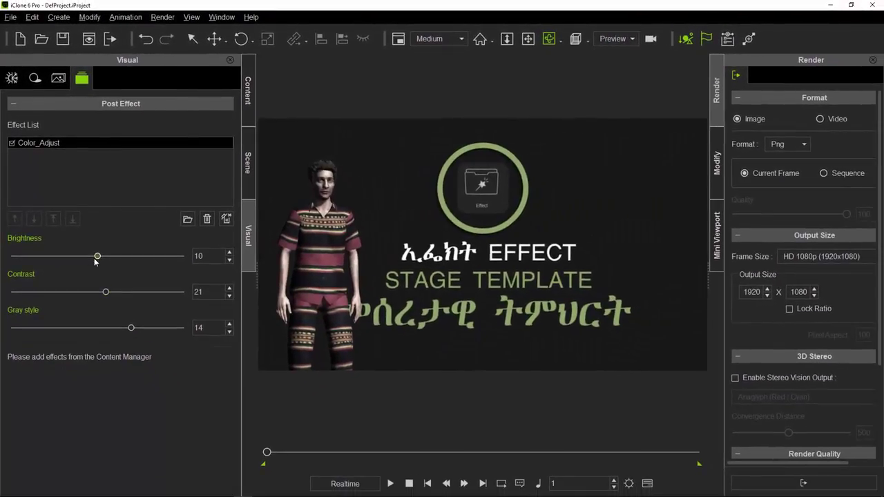
pyautogui.moveTo(99, 258); pyautogui.dragTo(38, 271)
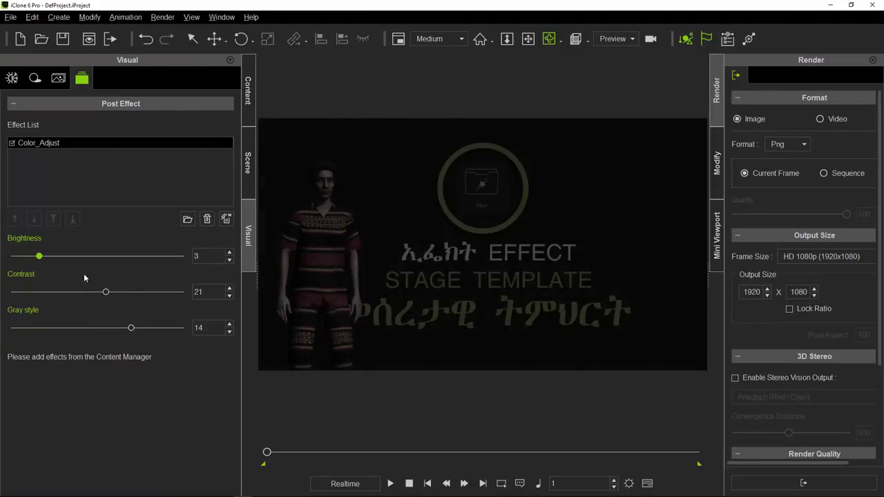
# Set the Color Adjust effect to brightness 10, contrast 22 and gray style 1.
pyautogui.moveTo(105, 293)
pyautogui.mouseDown()
pyautogui.moveTo(28, 292)
pyautogui.moveTo(117, 298)
pyautogui.mouseUp()
pyautogui.moveTo(131, 328); pyautogui.dragTo(23, 327)
pyautogui.moveTo(41, 256); pyautogui.dragTo(98, 256)
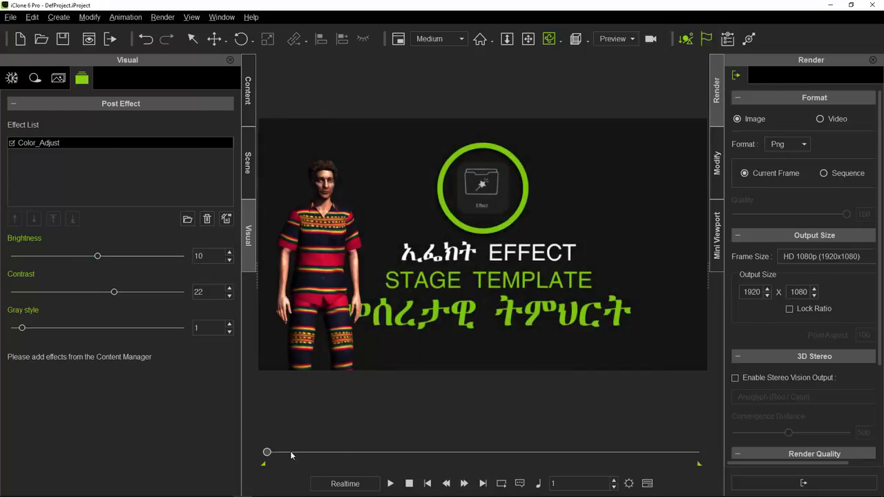
# Animate the brightness down to its minimum about a third of the way along the timeline, play the fade-out and rewind.
pyautogui.moveTo(290, 451); pyautogui.dragTo(427, 449)
pyautogui.moveTo(97, 256); pyautogui.dragTo(13, 257)
pyautogui.click(391, 484)
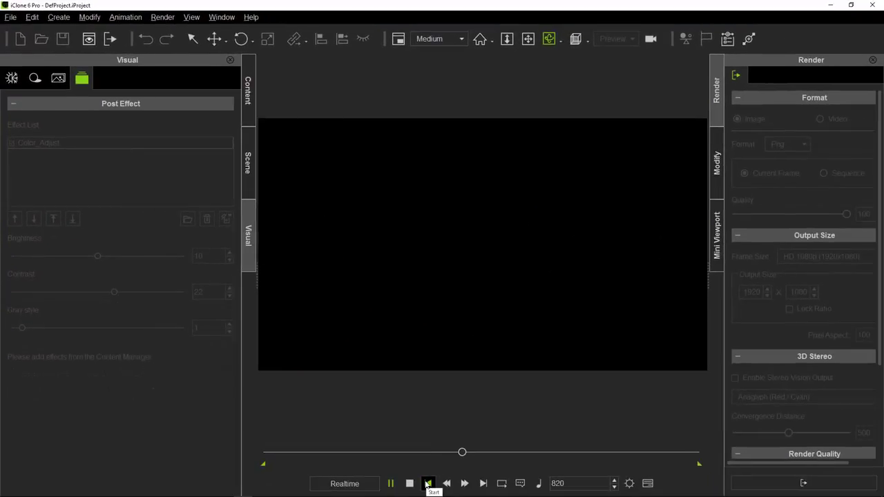
pyautogui.click(427, 484)
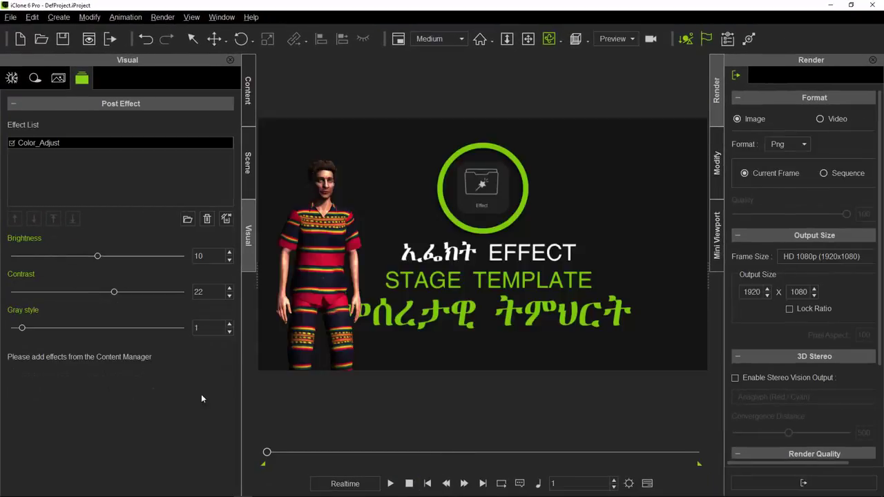
# Undo the recent Color Adjust changes and delete the effect from the post effect list.
pyautogui.moveTo(268, 453)
pyautogui.mouseDown()
pyautogui.moveTo(435, 451)
pyautogui.moveTo(264, 450)
pyautogui.moveTo(437, 472)
pyautogui.moveTo(267, 453)
pyautogui.mouseUp()
pyautogui.click(145, 40)
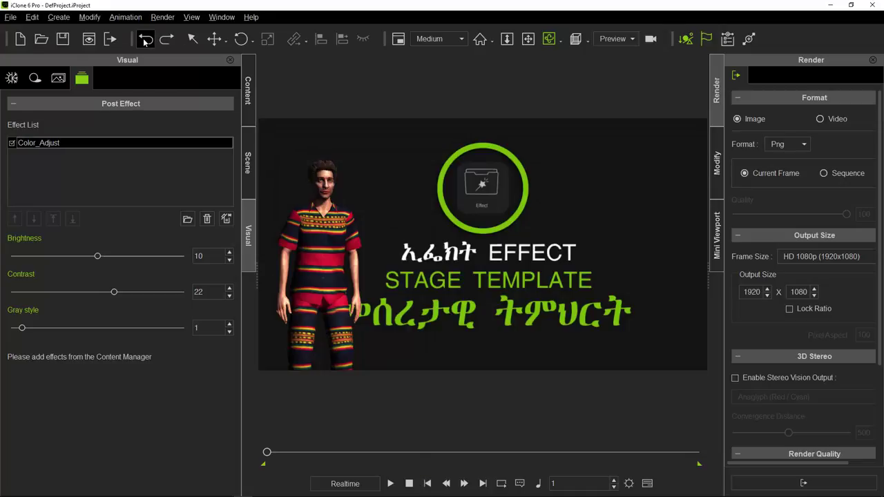
pyautogui.click(145, 41)
pyautogui.click(145, 40)
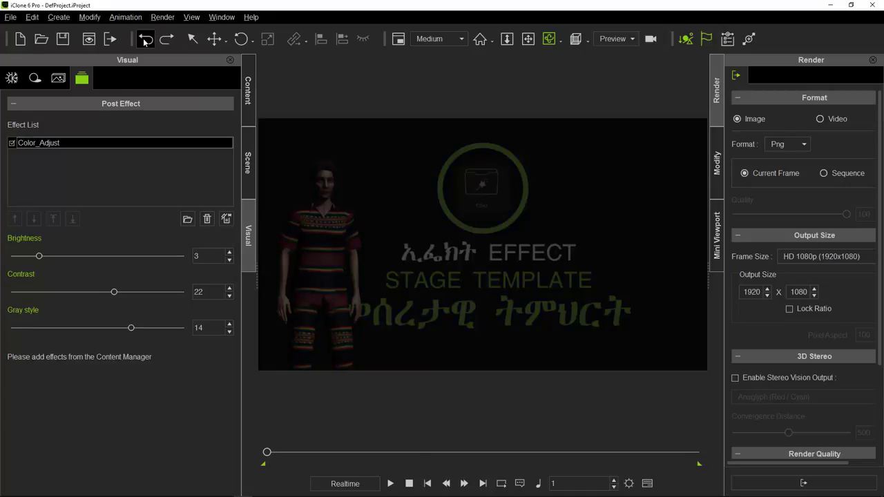
pyautogui.click(145, 40)
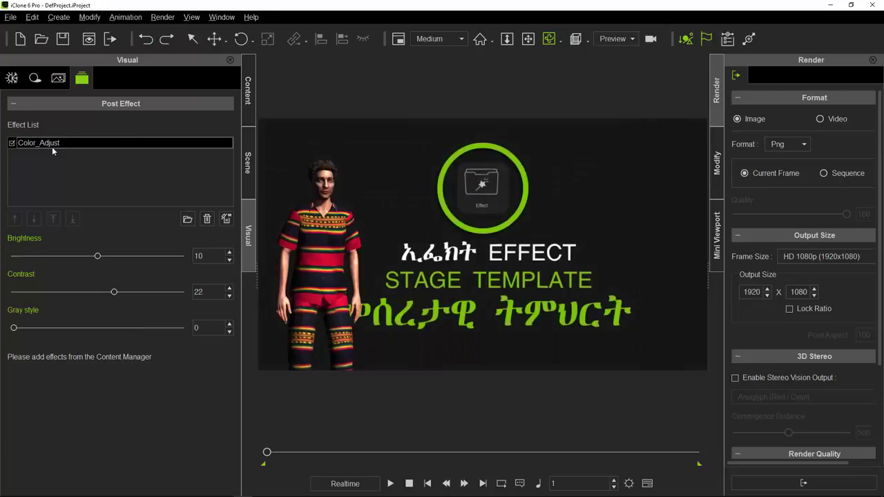
pyautogui.click(206, 219)
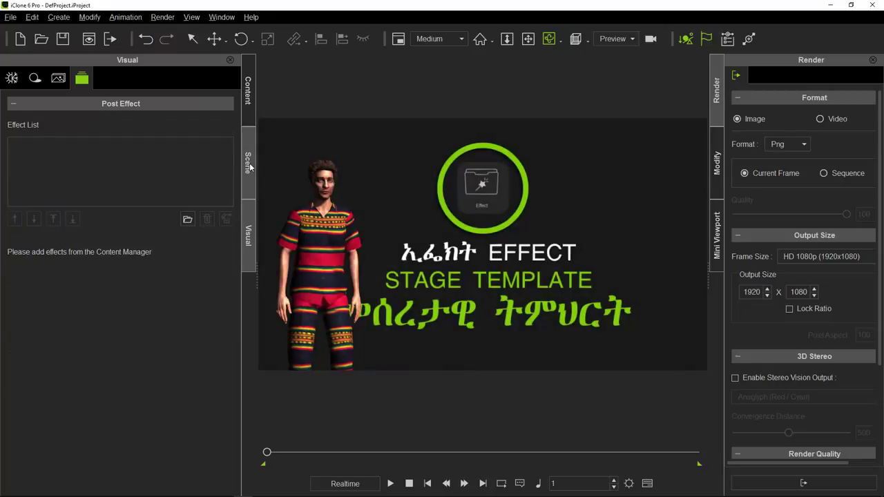
# Add a fresh Color Adjust effect from the Effect templates to the scene and open its post effect settings.
pyautogui.click(242, 185)
pyautogui.click(247, 89)
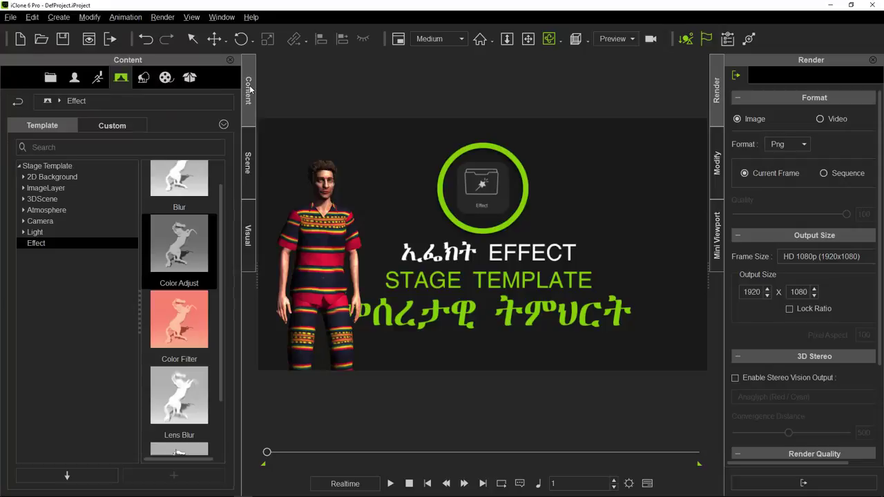
pyautogui.click(168, 237)
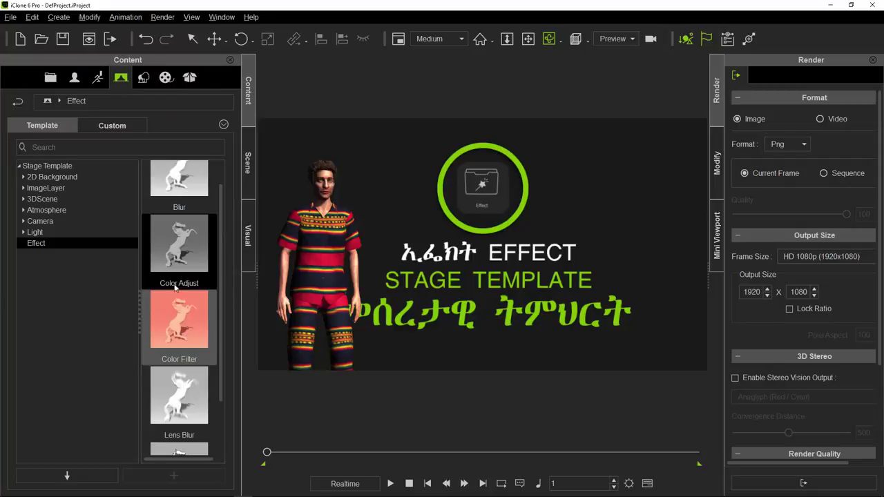
pyautogui.moveTo(499, 256); pyautogui.dragTo(499, 257)
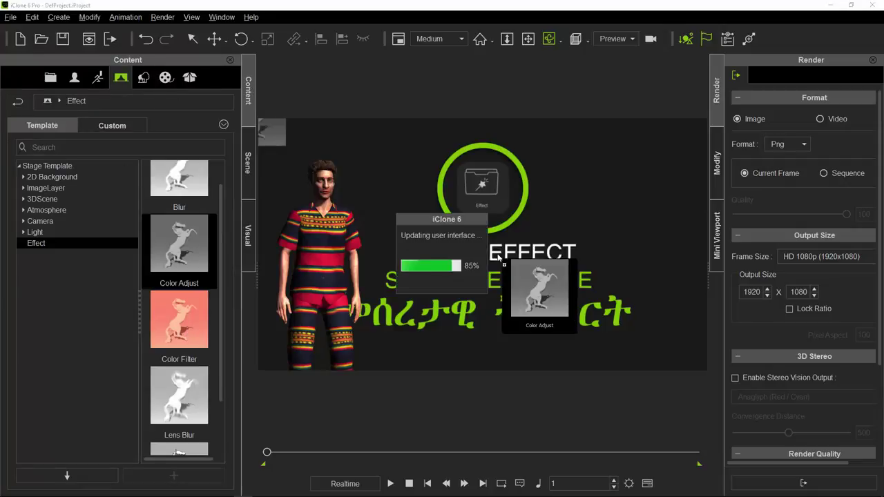
pyautogui.click(247, 163)
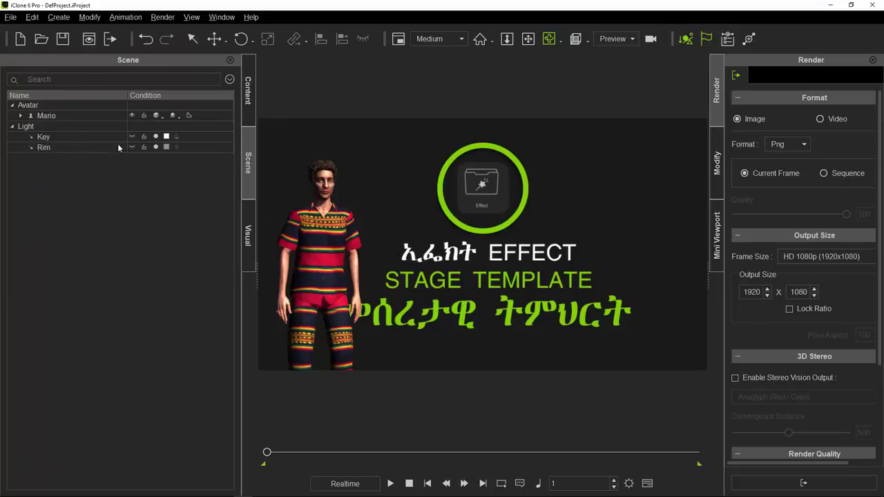
pyautogui.click(249, 250)
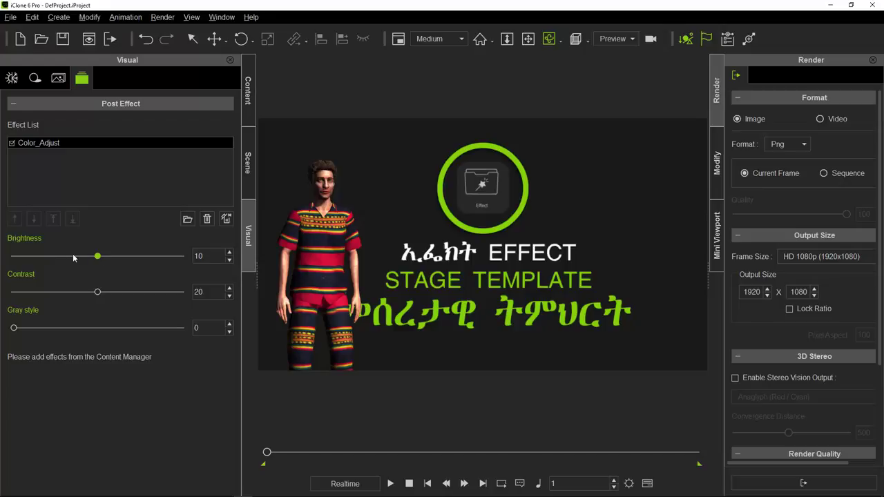
# Animate the Color Adjust brightness from 0 at frame 1 to 12 at frame 415.
pyautogui.moveTo(74, 257); pyautogui.dragTo(1, 256)
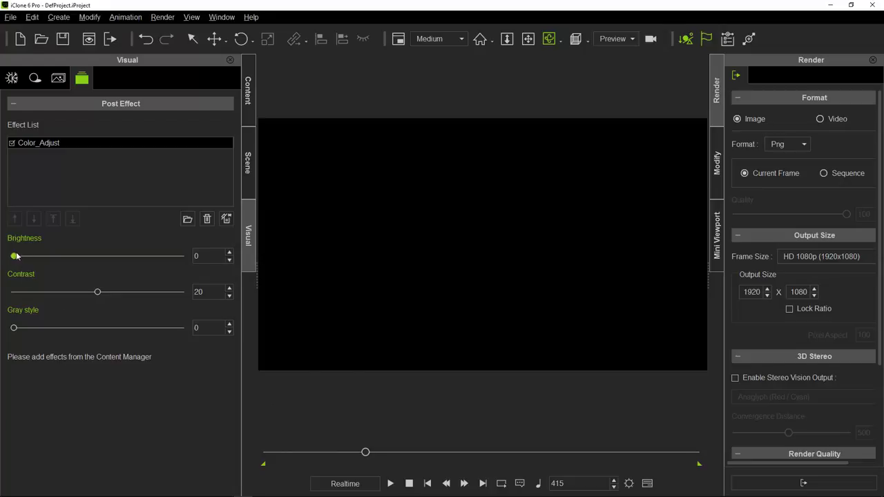
pyautogui.moveTo(14, 256); pyautogui.dragTo(38, 259)
pyautogui.moveTo(42, 259); pyautogui.dragTo(109, 265)
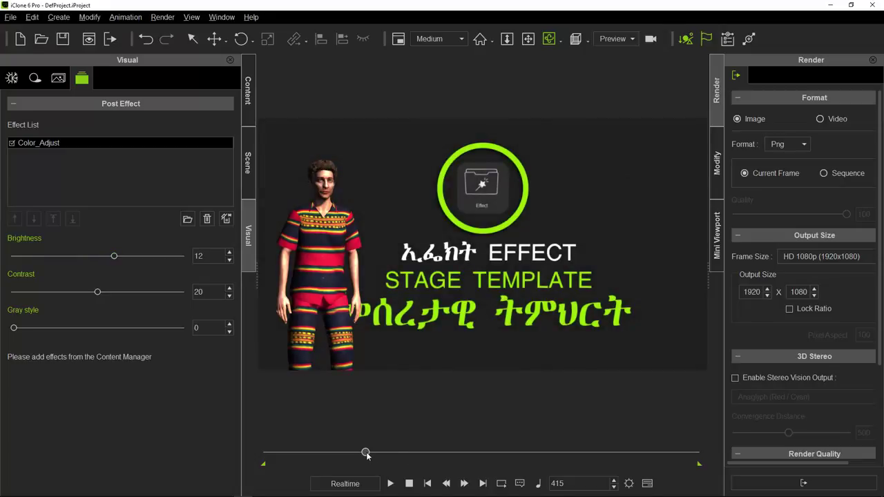
# Play the brightness fade-in from the start, rewind to frame 1 and return to the Effect templates.
pyautogui.moveTo(366, 453); pyautogui.dragTo(212, 451)
pyautogui.click(391, 483)
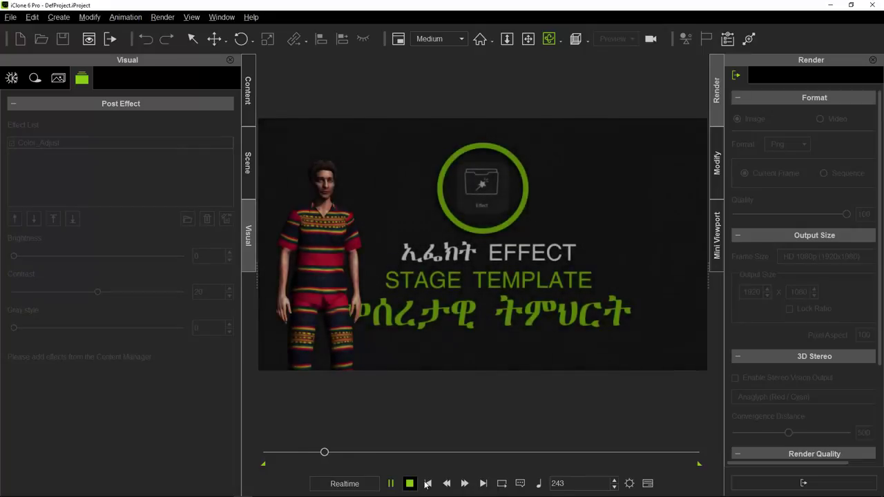
pyautogui.click(427, 483)
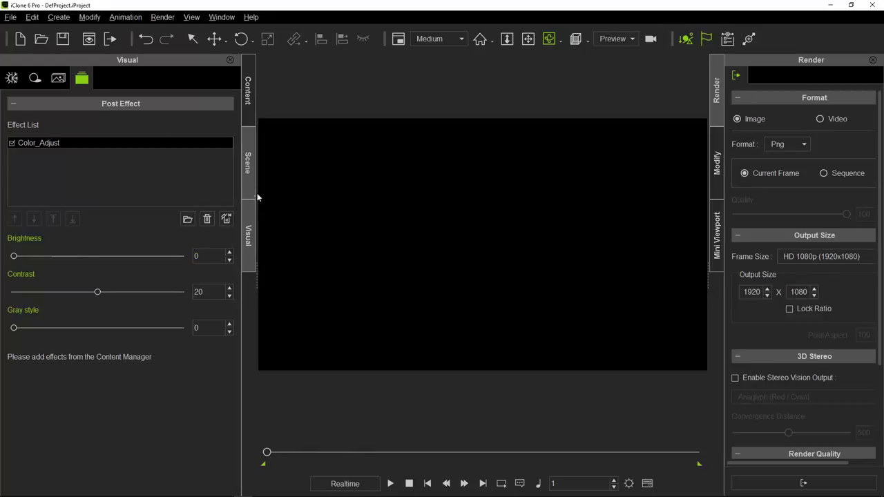
pyautogui.click(248, 90)
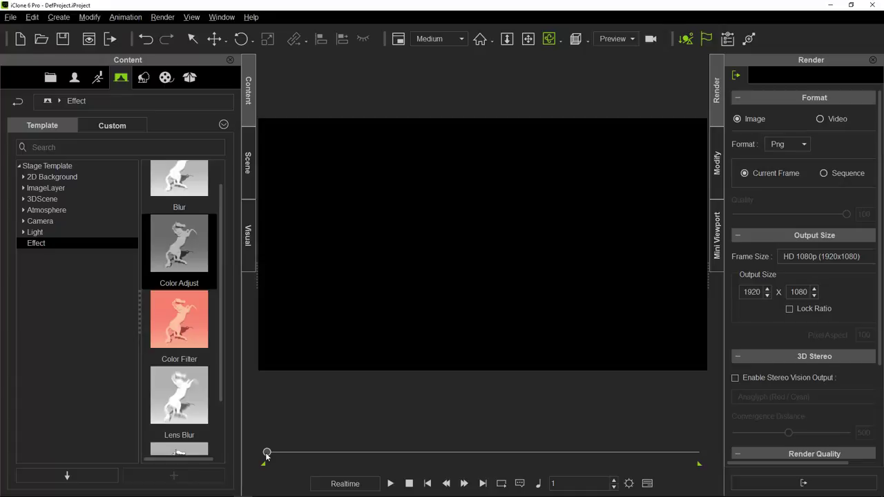
# Undo the last brightness change and replace the Color Adjust effect with the Blur template in the post effect list.
pyautogui.click(148, 41)
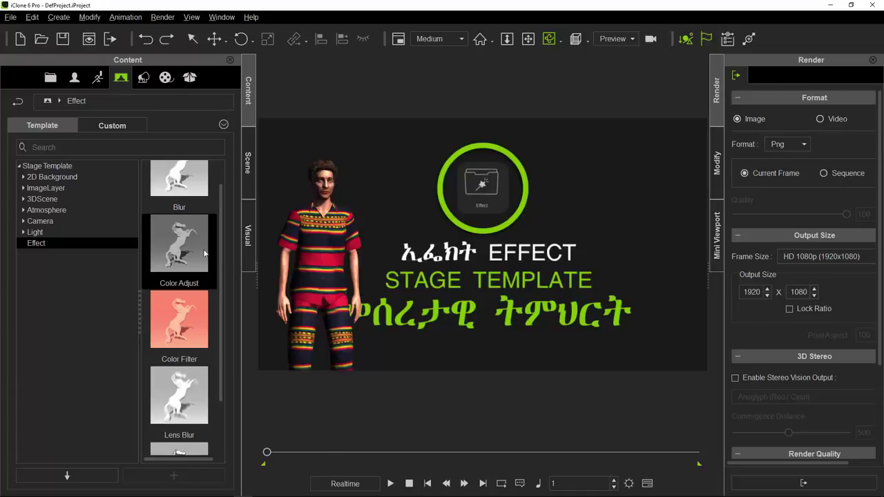
pyautogui.moveTo(178, 182); pyautogui.dragTo(389, 281)
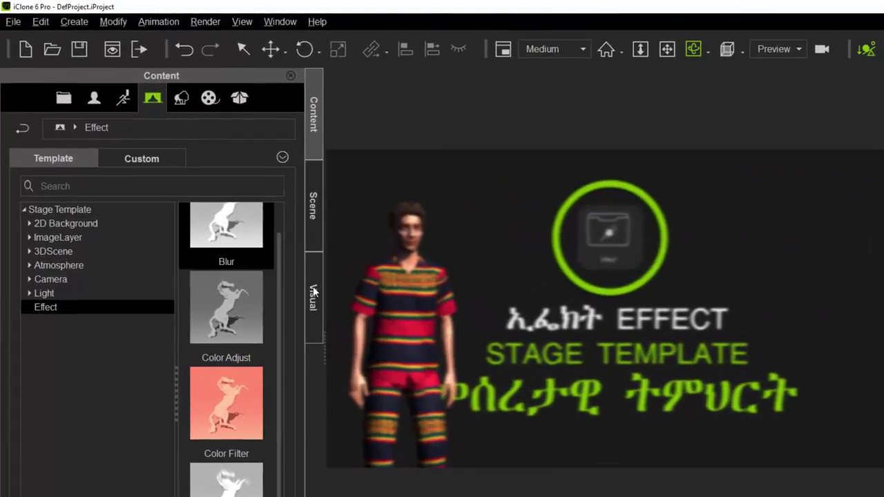
pyautogui.click(314, 293)
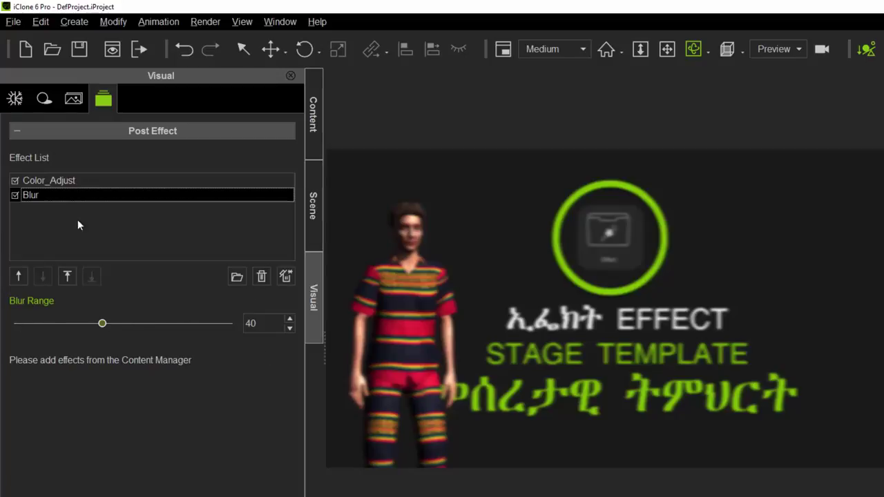
pyautogui.click(61, 180)
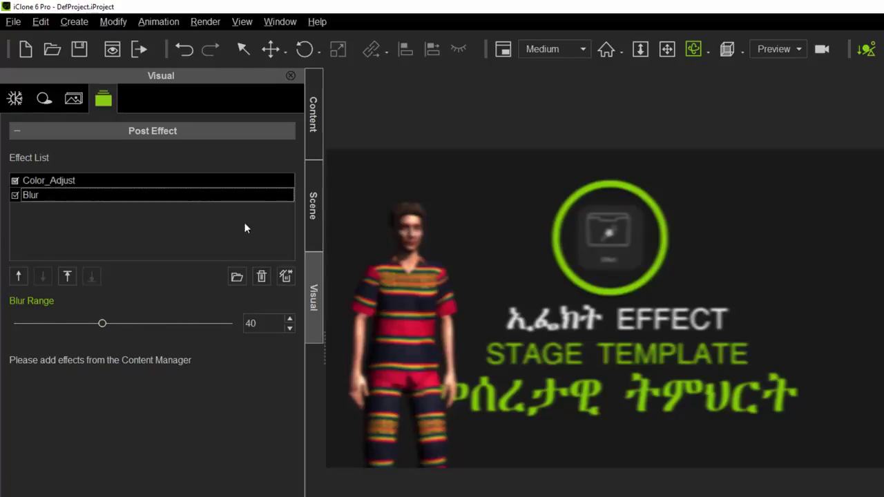
pyautogui.click(263, 276)
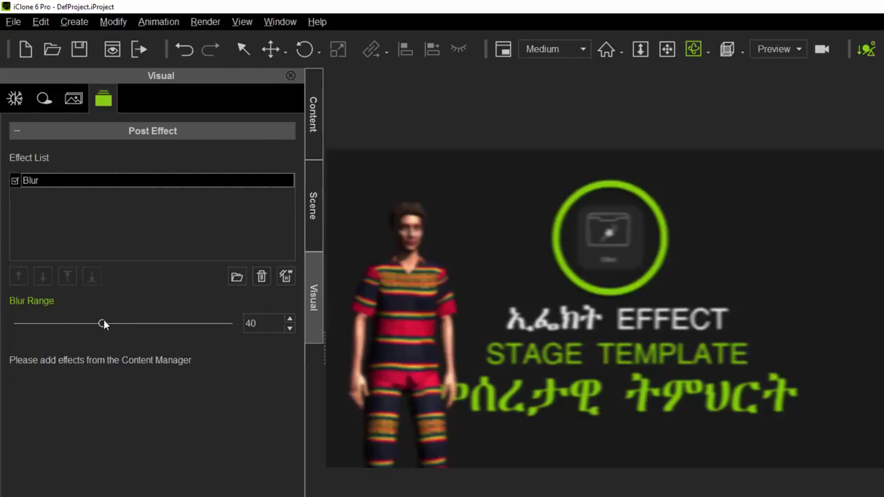
# Try different Blur Range values, including 5, 69, 40, 76 and 100, and finish at 0.
pyautogui.click(26, 325)
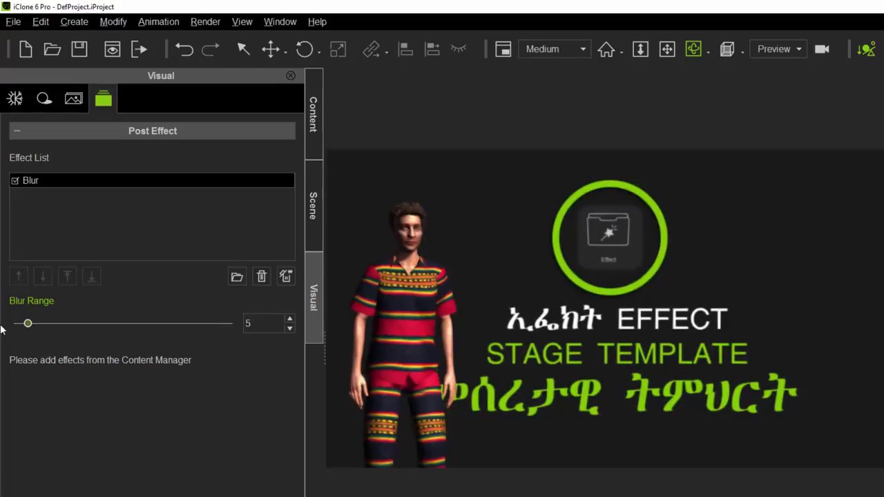
pyautogui.click(2, 329)
pyautogui.moveTo(71, 322); pyautogui.dragTo(164, 333)
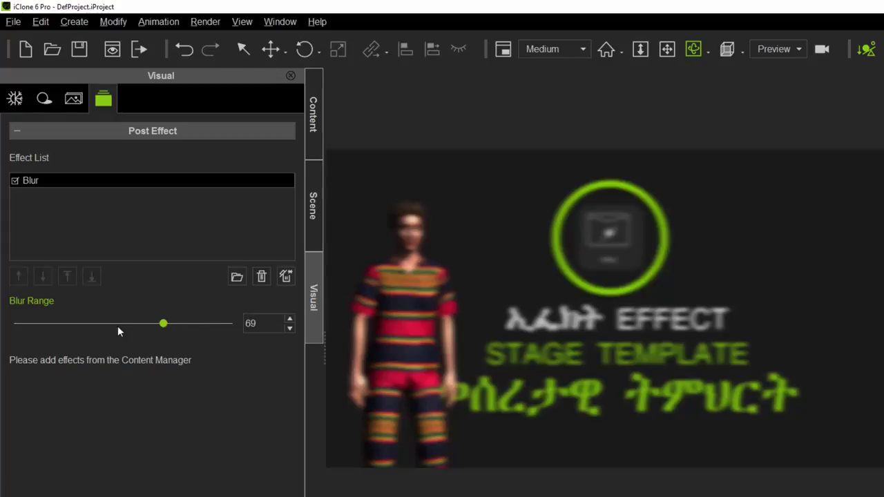
pyautogui.moveTo(117, 326); pyautogui.dragTo(96, 328)
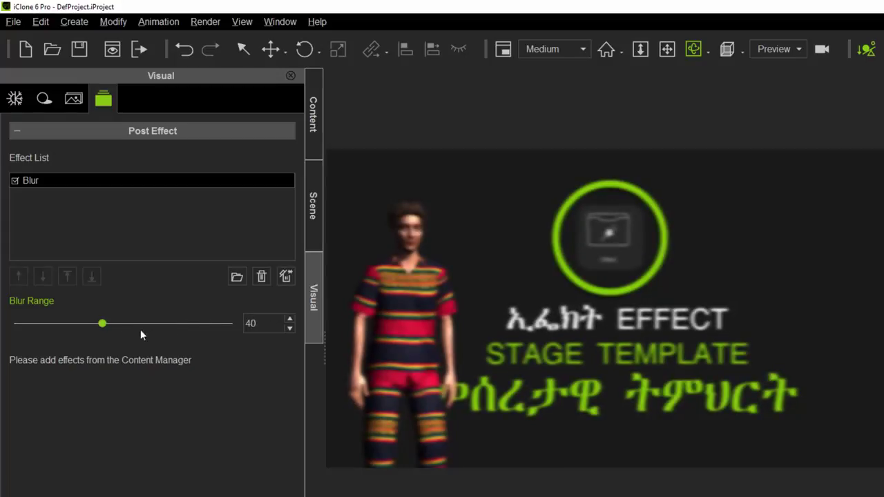
pyautogui.moveTo(172, 333); pyautogui.dragTo(179, 333)
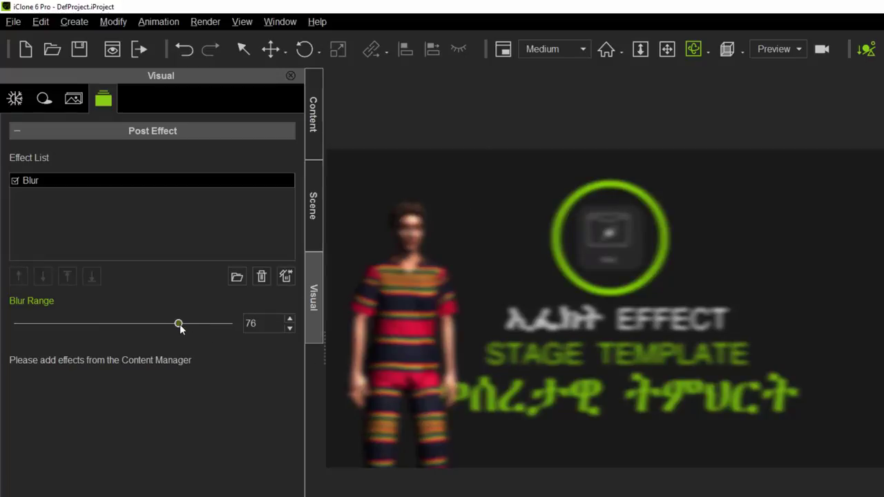
pyautogui.moveTo(212, 324); pyautogui.dragTo(260, 333)
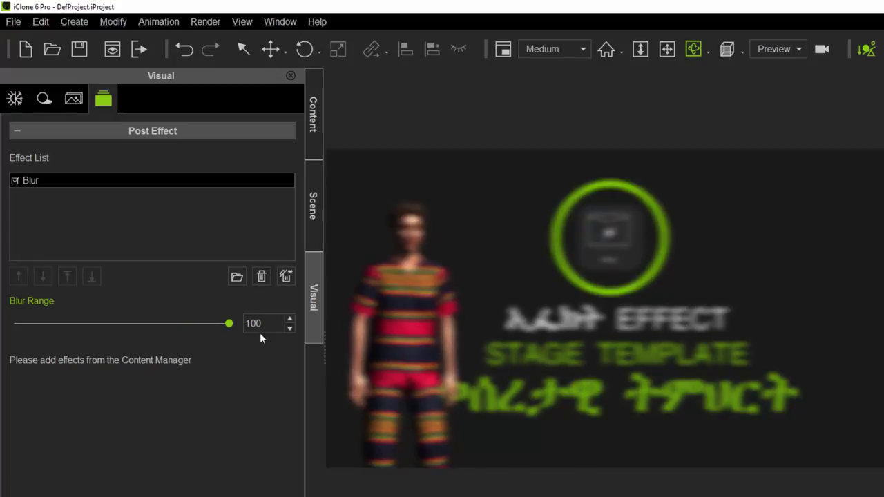
pyautogui.moveTo(79, 329); pyautogui.dragTo(2, 331)
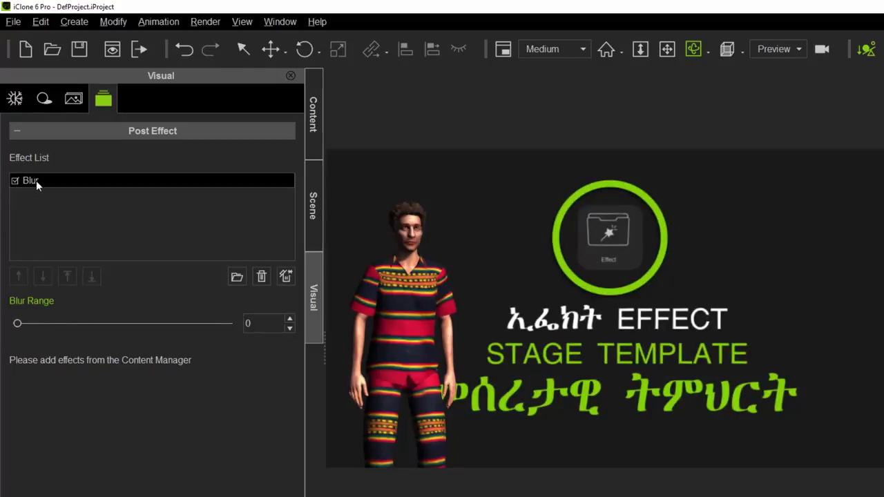
# Delete the Blur effect from the post effect list and add the NPR effect template to the scene.
pyautogui.click(263, 276)
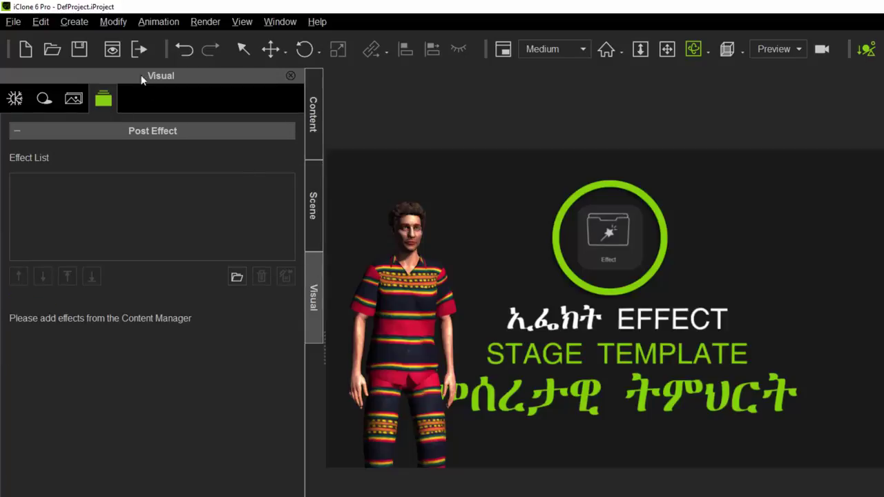
pyautogui.click(316, 139)
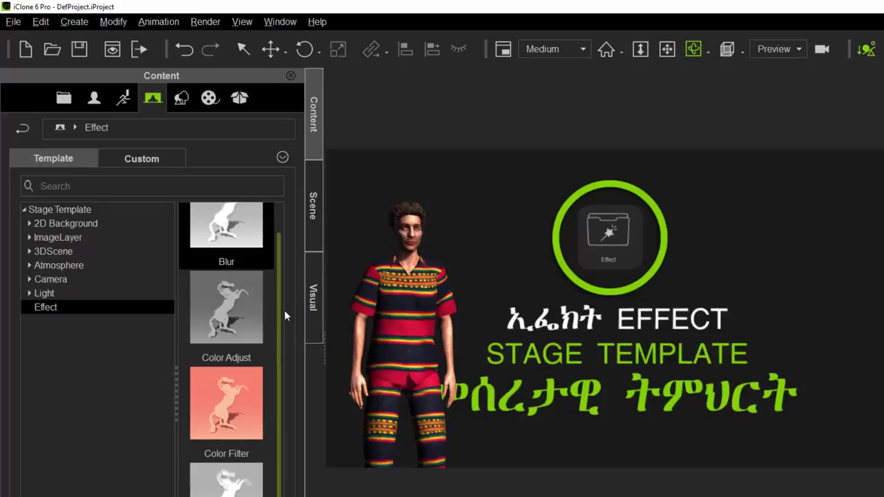
pyautogui.moveTo(280, 321); pyautogui.dragTo(288, 413)
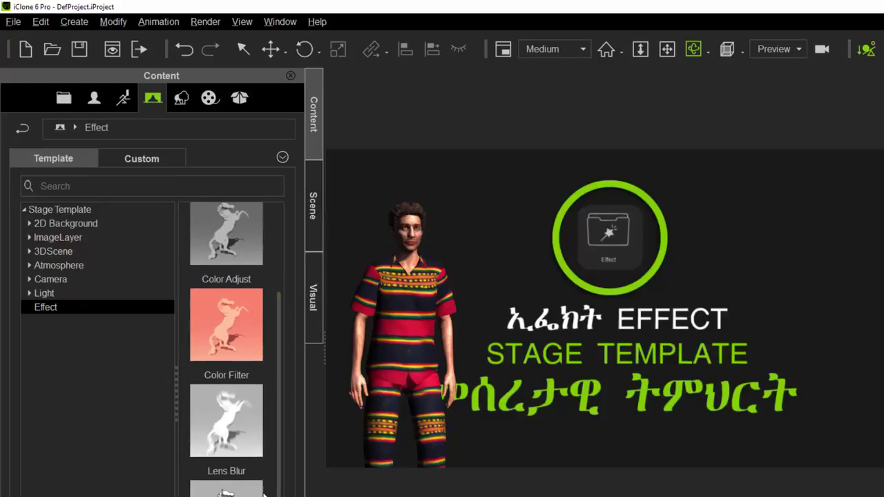
pyautogui.moveTo(226, 488); pyautogui.dragTo(554, 373)
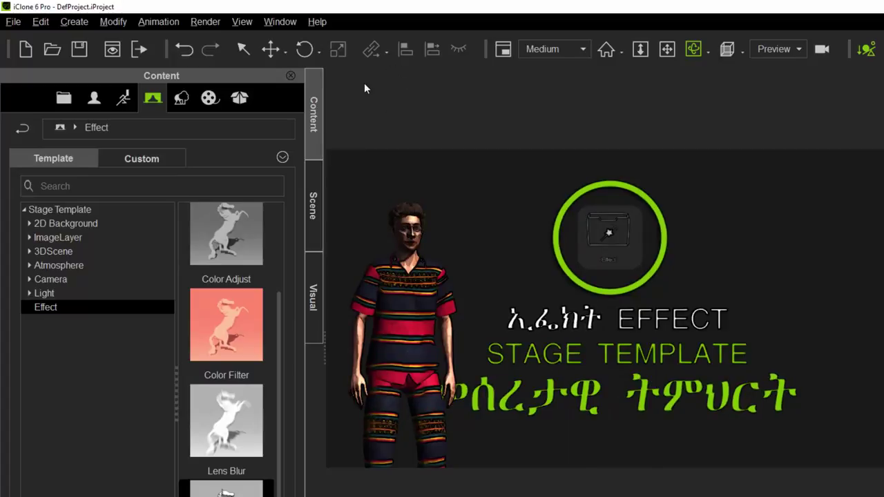
# Frame the character's head and chest up close to examine the NPR effect.
pyautogui.click(666, 49)
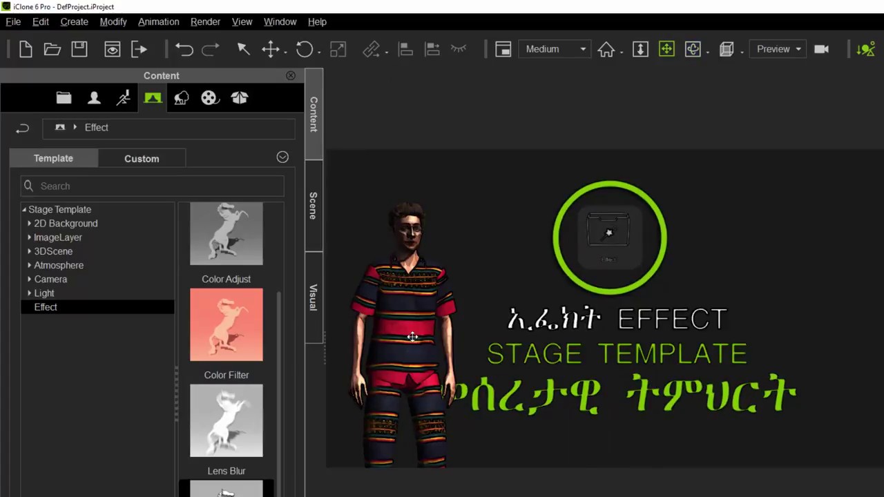
pyautogui.moveTo(413, 337); pyautogui.dragTo(336, 332)
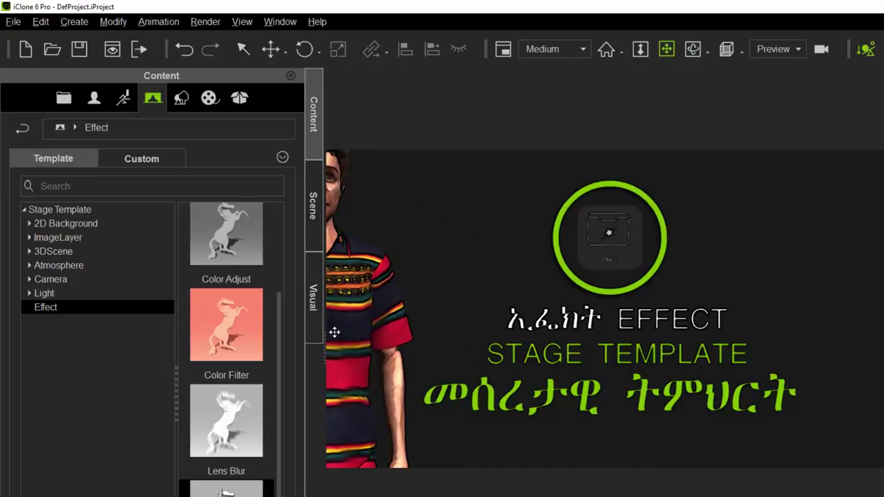
pyautogui.moveTo(438, 327)
pyautogui.mouseDown()
pyautogui.moveTo(481, 333)
pyautogui.moveTo(451, 339)
pyautogui.mouseUp()
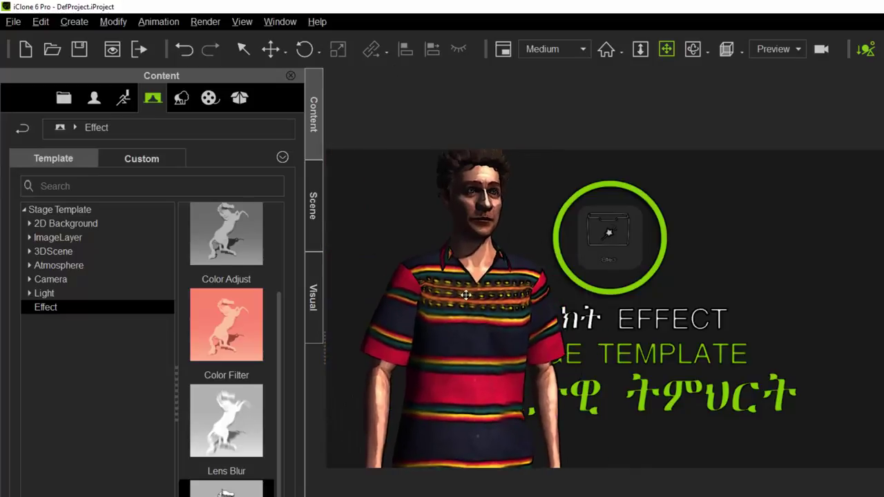
pyautogui.click(694, 49)
pyautogui.moveTo(515, 348); pyautogui.dragTo(455, 406)
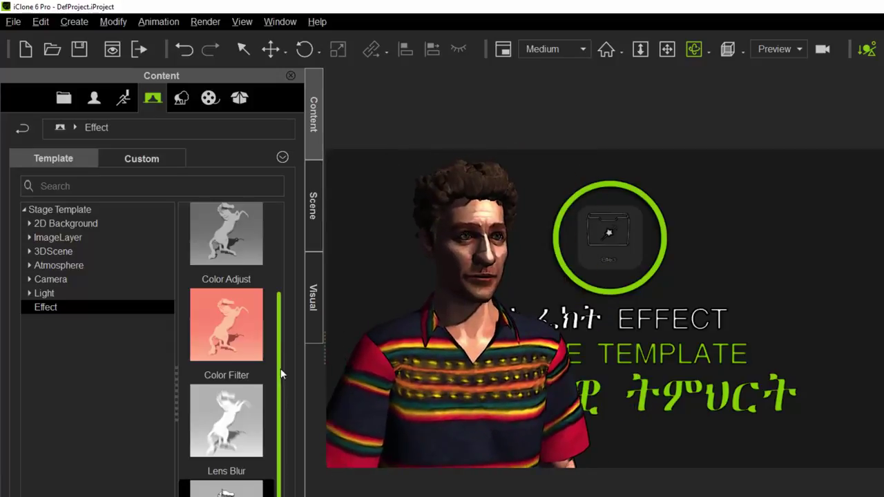
# Add the Color Adjust effect template alongside NPR and open the post effect settings.
pyautogui.moveTo(282, 375); pyautogui.dragTo(280, 309)
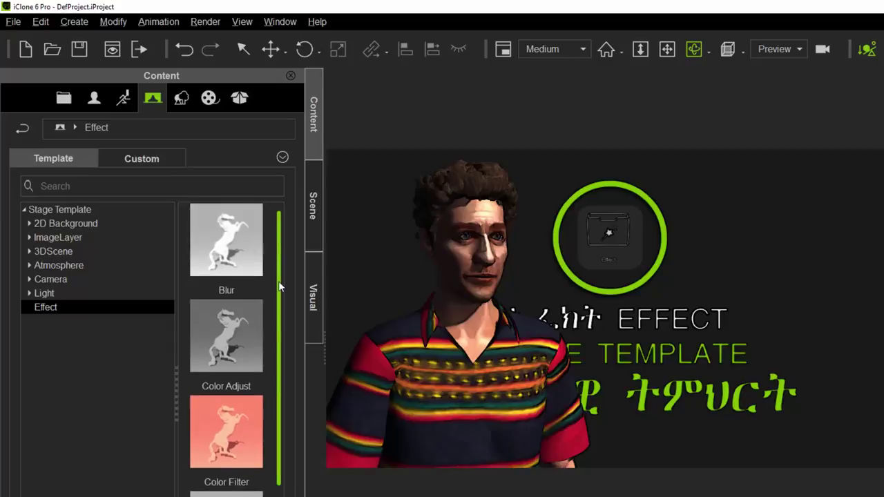
pyautogui.moveTo(221, 337); pyautogui.dragTo(739, 366)
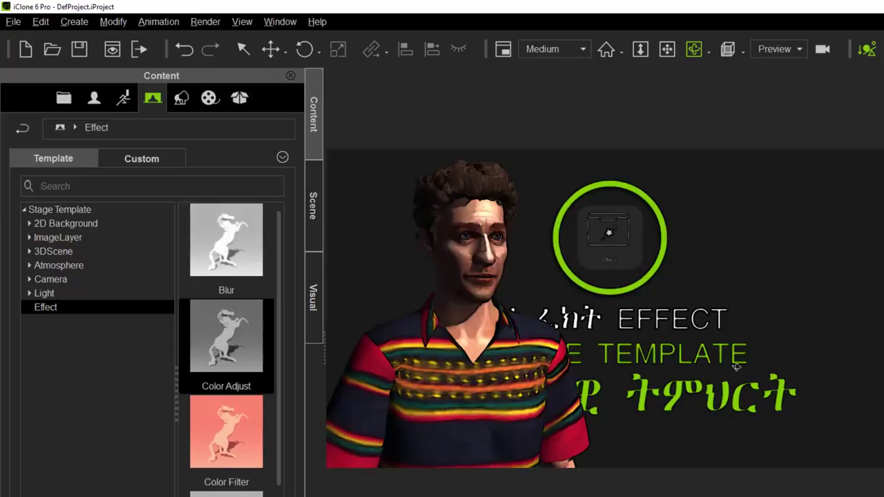
pyautogui.click(314, 300)
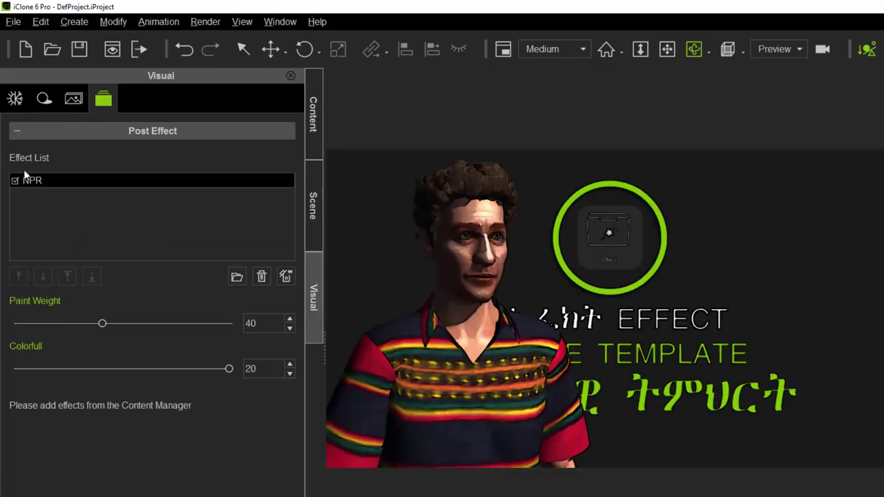
pyautogui.click(319, 116)
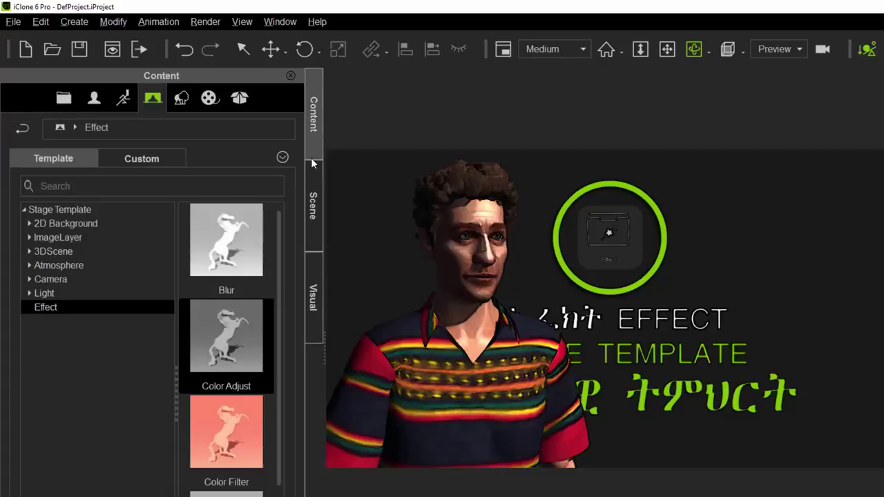
pyautogui.moveTo(239, 344); pyautogui.dragTo(310, 215)
pyautogui.click(318, 292)
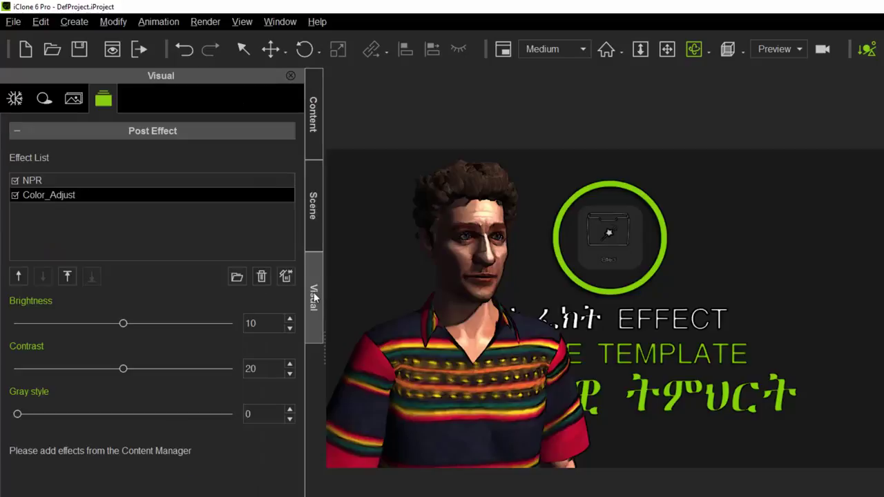
# Set the Color Adjust effect's Brightness to 14 and its Contrast to 18.
pyautogui.click(71, 196)
pyautogui.moveTo(124, 324); pyautogui.dragTo(187, 324)
pyautogui.moveTo(123, 370); pyautogui.dragTo(100, 373)
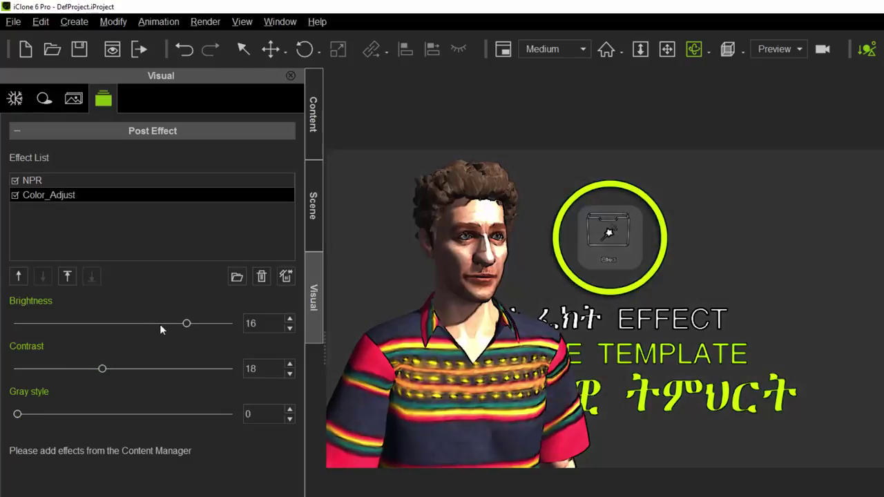
pyautogui.moveTo(186, 323); pyautogui.dragTo(167, 328)
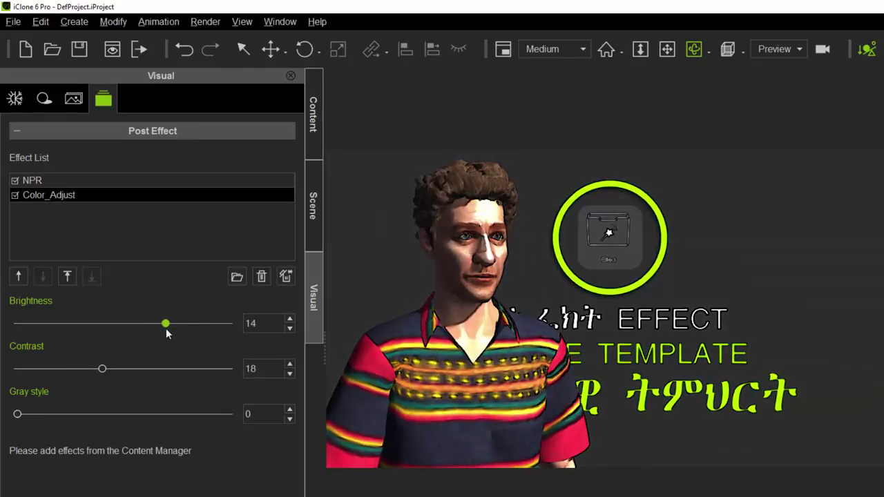
# Try the NPR effect's sliders at different strengths, settling on a Paint Weight of 70 and Colorfull of 4.
pyautogui.click(46, 179)
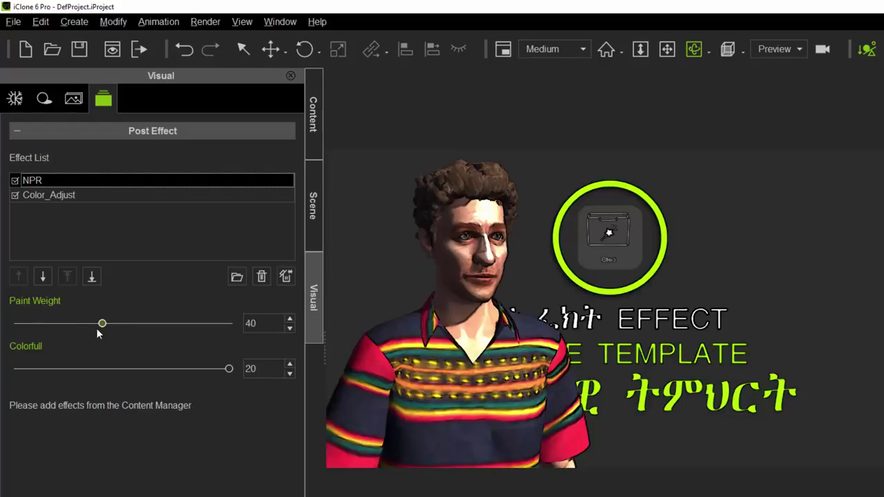
pyautogui.moveTo(103, 324)
pyautogui.mouseDown()
pyautogui.moveTo(1, 337)
pyautogui.moveTo(225, 332)
pyautogui.mouseUp()
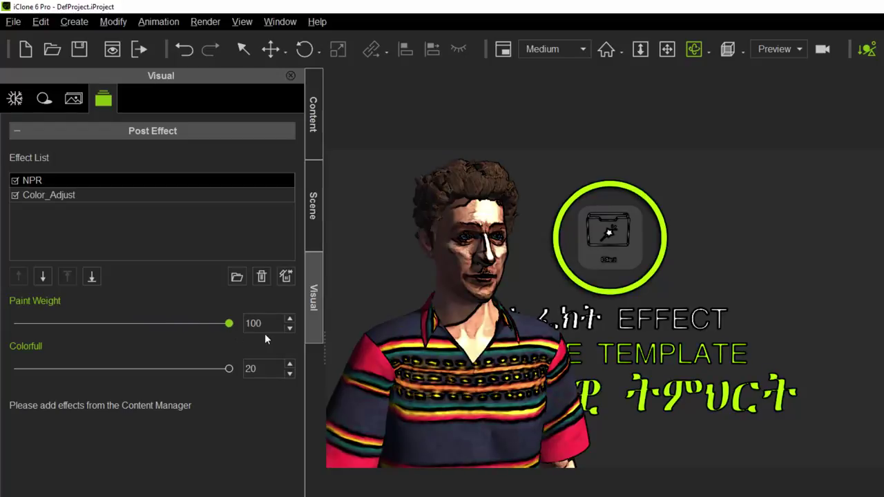
pyautogui.moveTo(314, 340)
pyautogui.mouseDown()
pyautogui.moveTo(10, 328)
pyautogui.moveTo(290, 345)
pyautogui.moveTo(207, 325)
pyautogui.moveTo(13, 328)
pyautogui.mouseUp()
pyautogui.moveTo(123, 330)
pyautogui.mouseDown()
pyautogui.moveTo(282, 345)
pyautogui.moveTo(31, 340)
pyautogui.moveTo(215, 348)
pyautogui.moveTo(138, 375)
pyautogui.moveTo(73, 377)
pyautogui.moveTo(114, 372)
pyautogui.mouseUp()
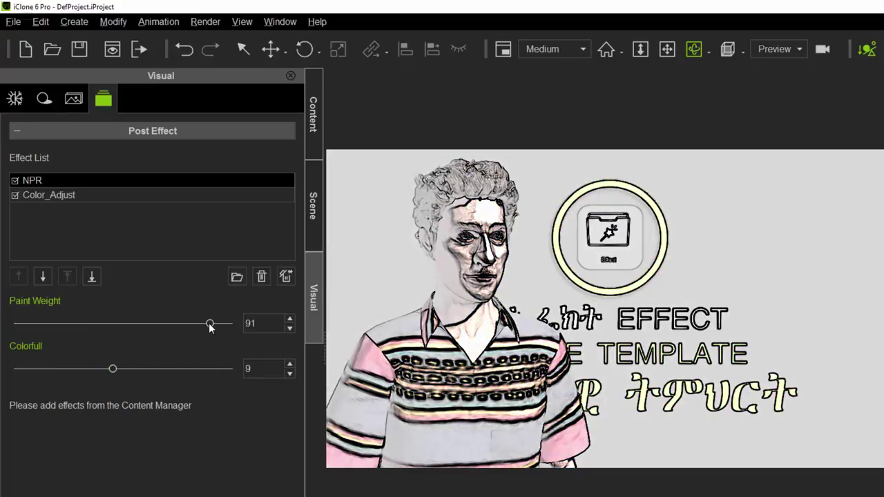
pyautogui.moveTo(210, 323); pyautogui.dragTo(195, 323)
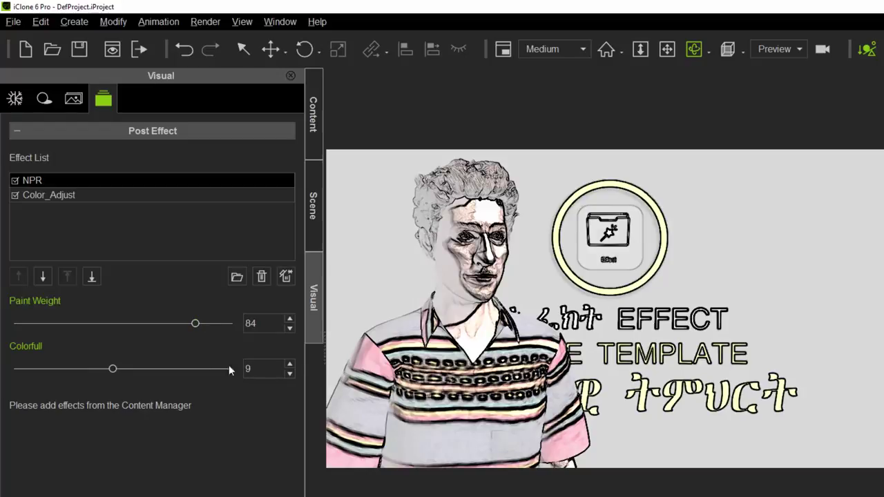
pyautogui.moveTo(118, 369); pyautogui.dragTo(56, 376)
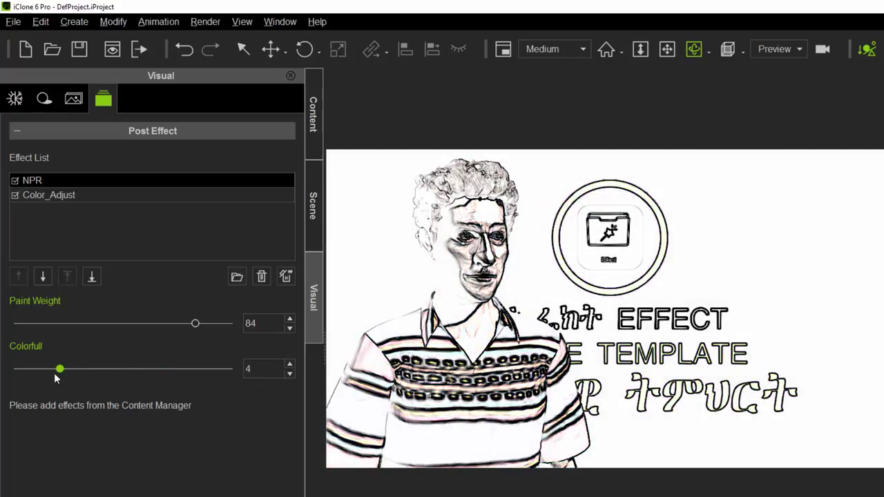
pyautogui.moveTo(194, 323); pyautogui.dragTo(165, 323)
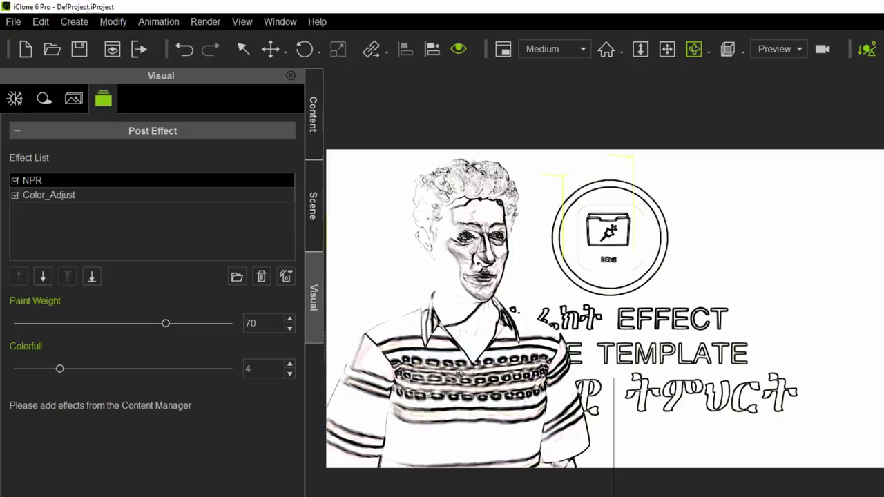
# Make the character perform the Agree action from its persona.
pyautogui.rightClick(459, 373)
pyautogui.moveTo(526, 488)
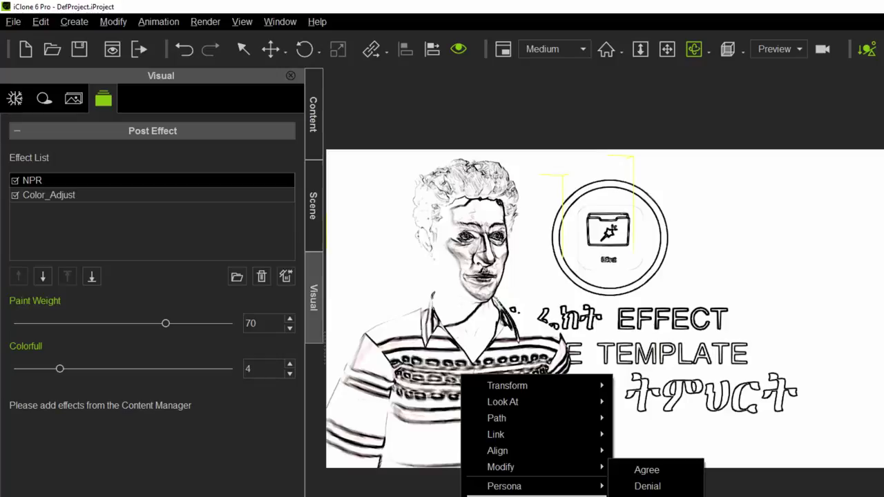
pyautogui.click(653, 471)
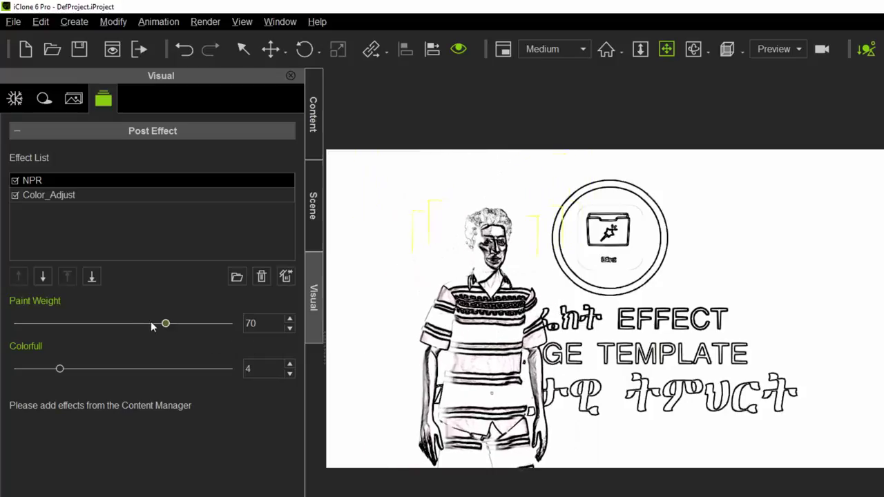
# Set the NPR effect's Paint Weight to 26 and Colorfull to 7, and preview the character's animation.
pyautogui.moveTo(152, 326); pyautogui.dragTo(71, 329)
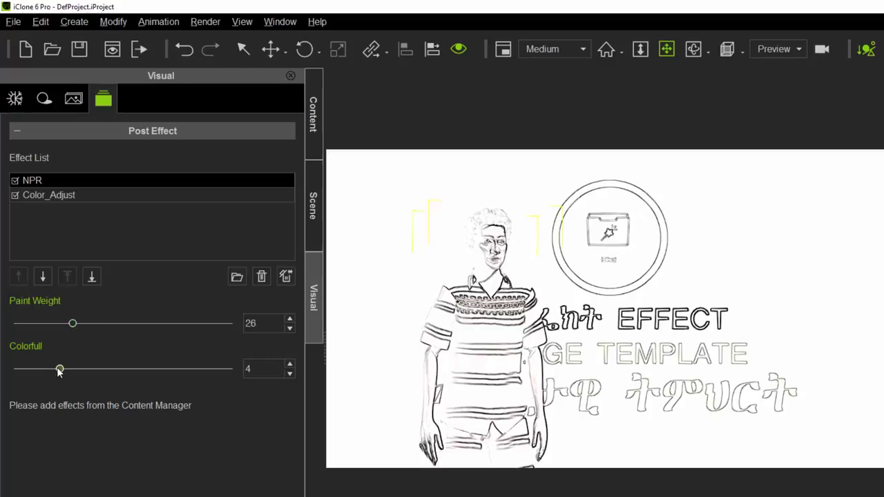
pyautogui.moveTo(59, 371); pyautogui.dragTo(91, 374)
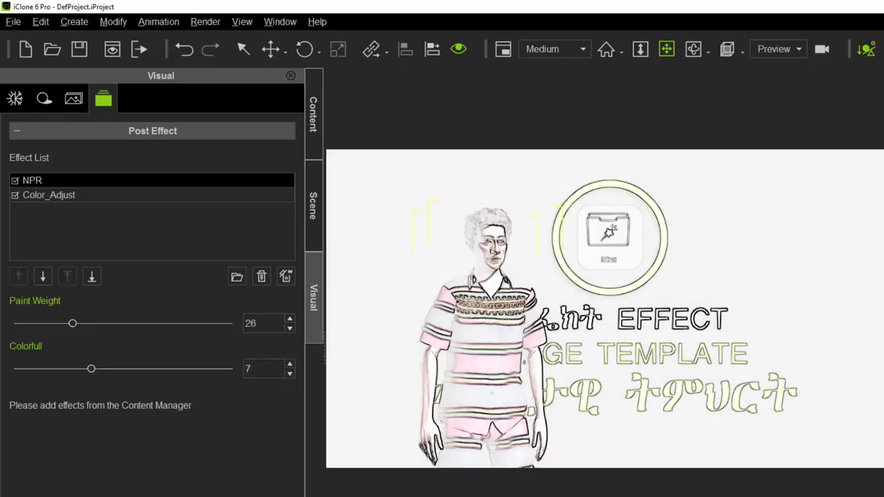
pyautogui.press('space')
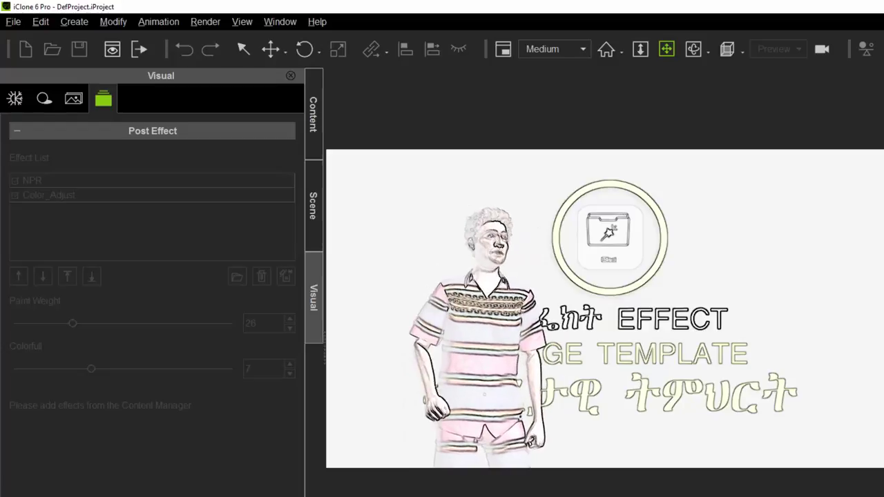
pyautogui.press('space')
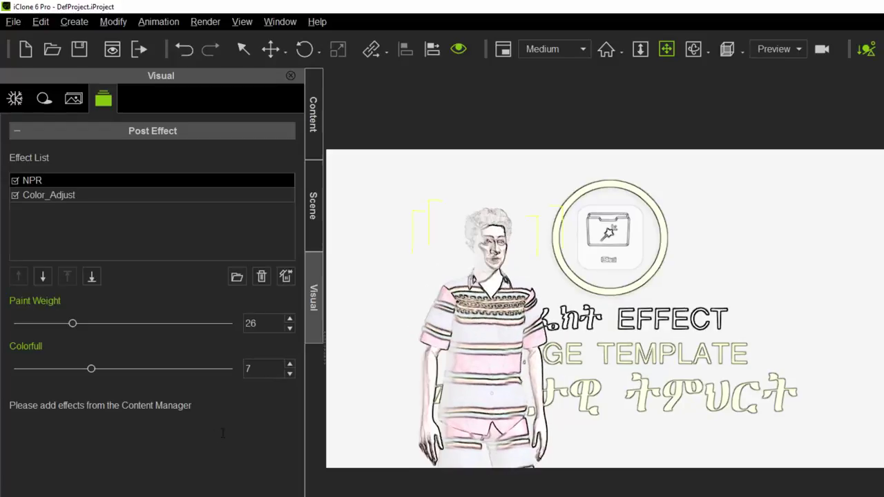
# Raise the NPR effect's Colorfull to 18, try its Paint Weight, and preview the scene.
pyautogui.moveTo(76, 371)
pyautogui.mouseDown()
pyautogui.moveTo(59, 371)
pyautogui.moveTo(251, 378)
pyautogui.moveTo(166, 385)
pyautogui.moveTo(209, 375)
pyautogui.mouseUp()
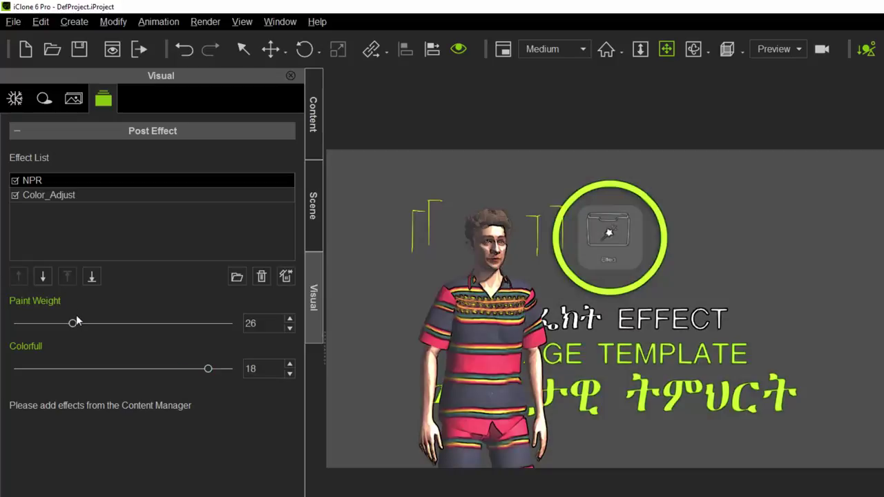
pyautogui.moveTo(103, 325)
pyautogui.mouseDown()
pyautogui.moveTo(148, 325)
pyautogui.moveTo(72, 324)
pyautogui.mouseUp()
pyautogui.press('space')
# Add the Color Filter stage effect template to the scene and open its post effect settings.
pyautogui.click(317, 139)
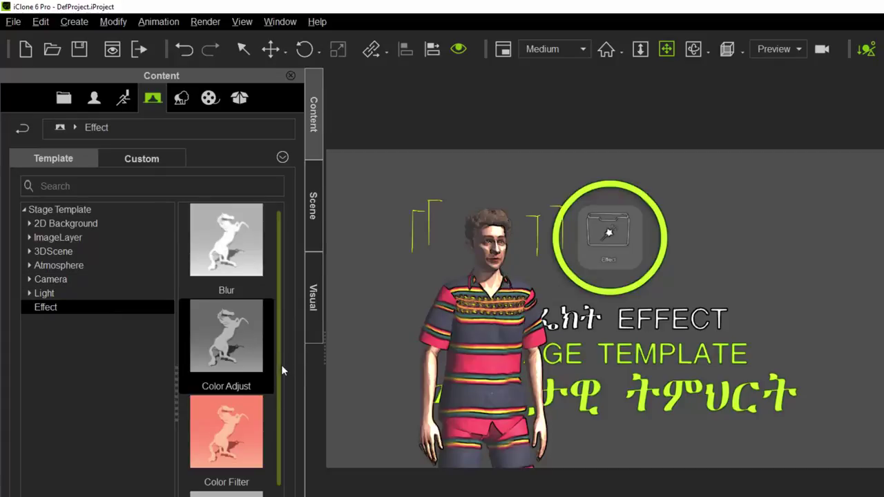
pyautogui.scroll(-1, 281, 373)
pyautogui.scroll(1, 282, 385)
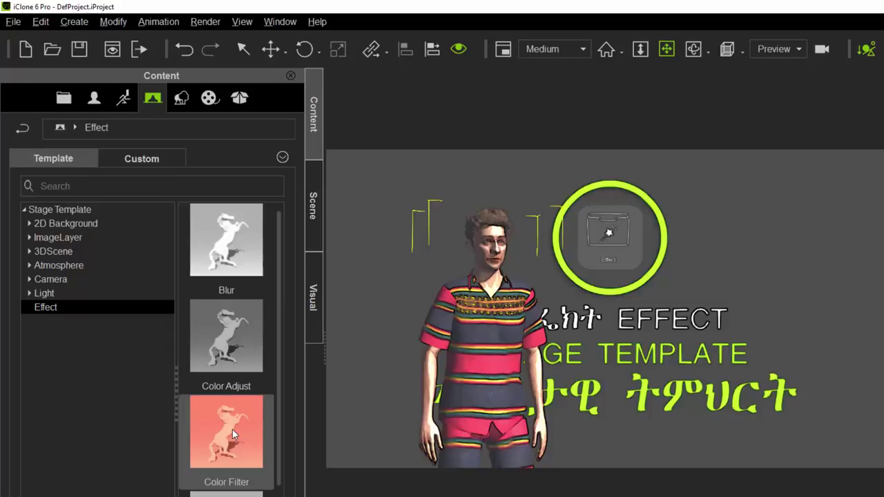
pyautogui.moveTo(232, 429); pyautogui.dragTo(599, 384)
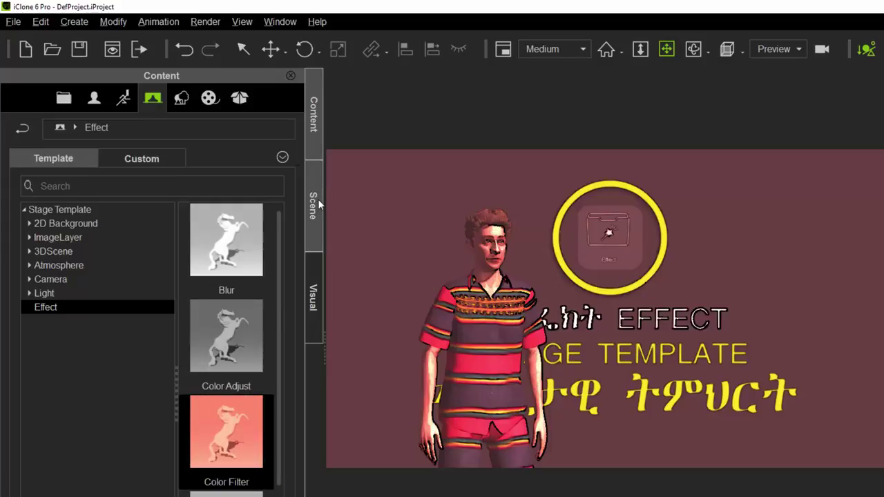
pyautogui.click(318, 287)
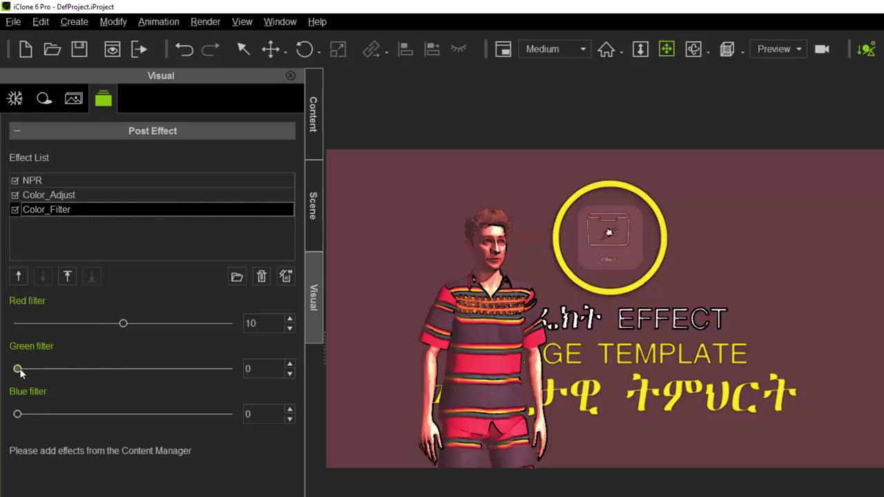
# Try the Color Filter's green, red and blue filters at different strengths and return all three to 0.
pyautogui.moveTo(19, 370); pyautogui.dragTo(123, 368)
pyautogui.moveTo(50, 370); pyautogui.dragTo(289, 376)
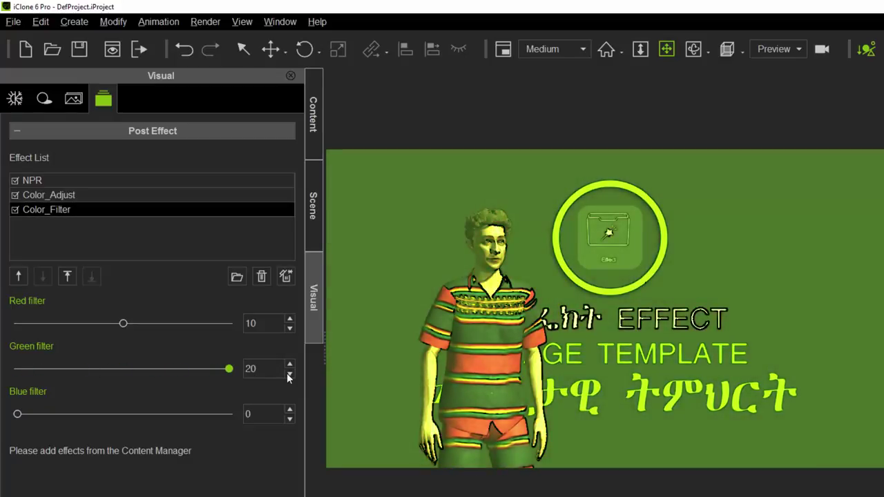
pyautogui.moveTo(41, 379); pyautogui.dragTo(18, 369)
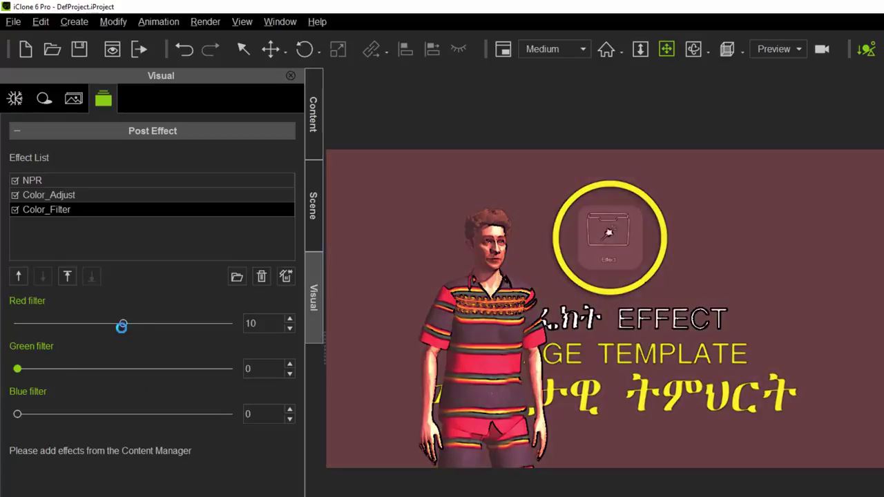
pyautogui.moveTo(123, 324); pyautogui.dragTo(113, 361)
pyautogui.click(18, 414)
pyautogui.moveTo(66, 415); pyautogui.dragTo(17, 414)
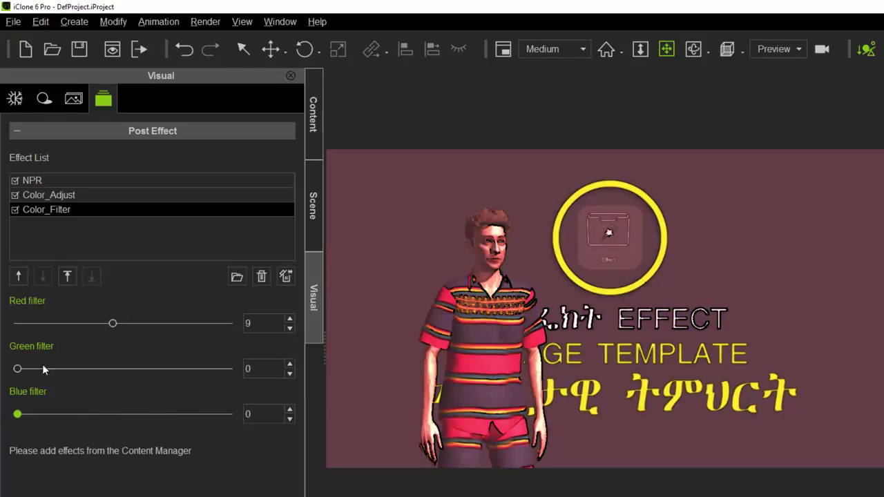
pyautogui.click(17, 324)
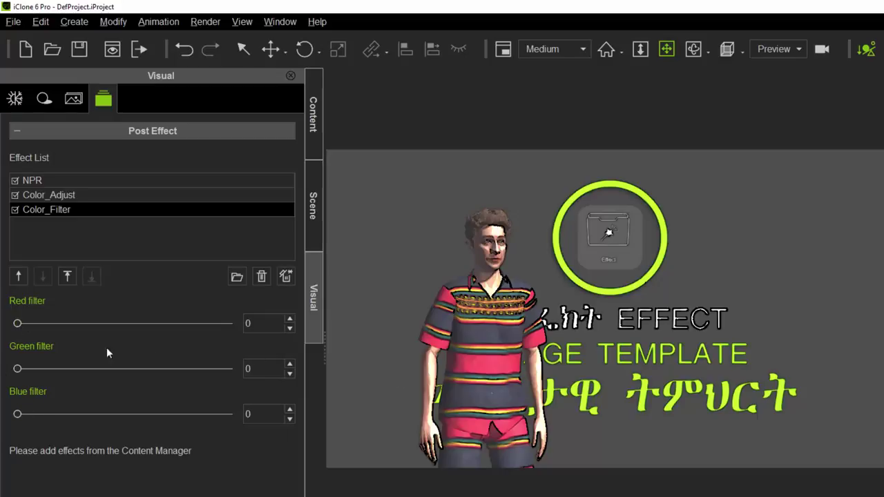
# Try a Color Filter mix of Red filter 9, Green filter 1 and Blue filter 12.
pyautogui.moveTo(17, 323); pyautogui.dragTo(115, 324)
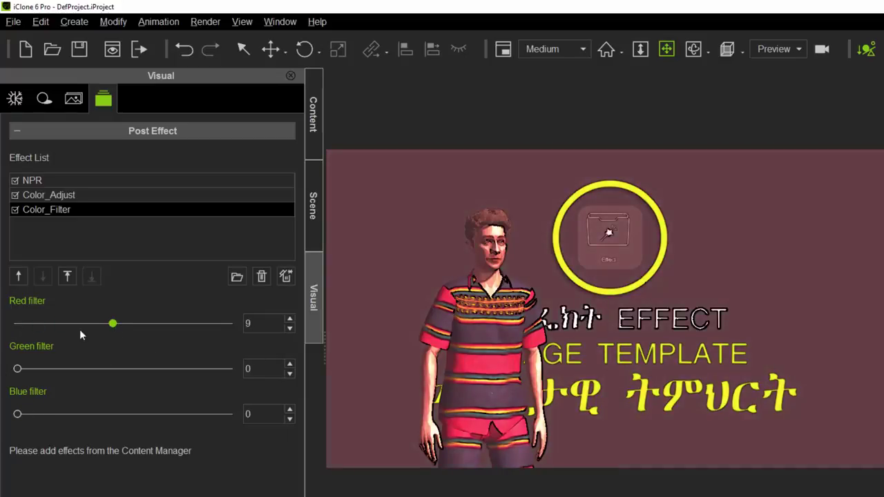
pyautogui.moveTo(18, 369); pyautogui.dragTo(70, 370)
pyautogui.moveTo(17, 413); pyautogui.dragTo(144, 413)
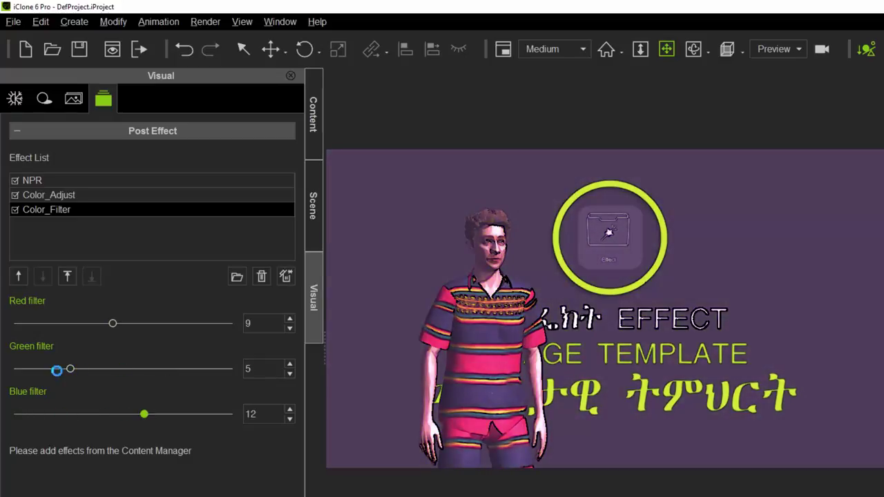
pyautogui.moveTo(71, 370); pyautogui.dragTo(27, 369)
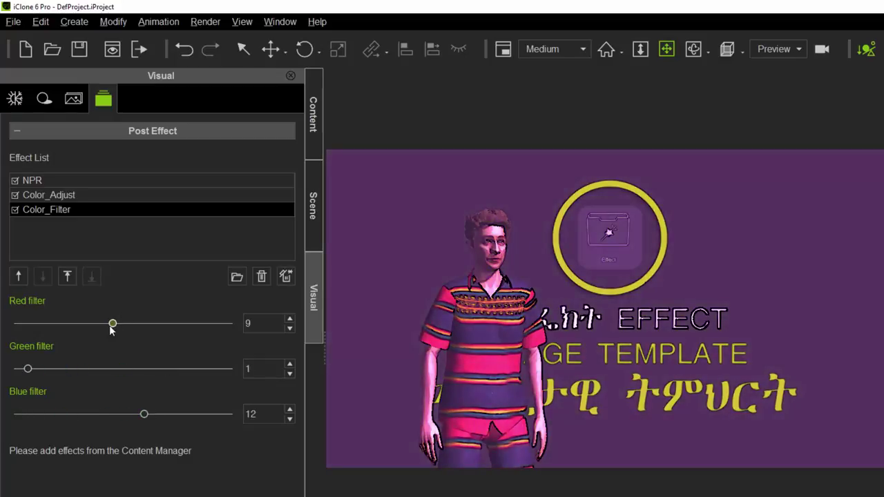
# Try further Color Filter mixes, settling on Red filter 15, Green filter 2 and Blue filter 0.
pyautogui.moveTo(112, 324); pyautogui.dragTo(33, 323)
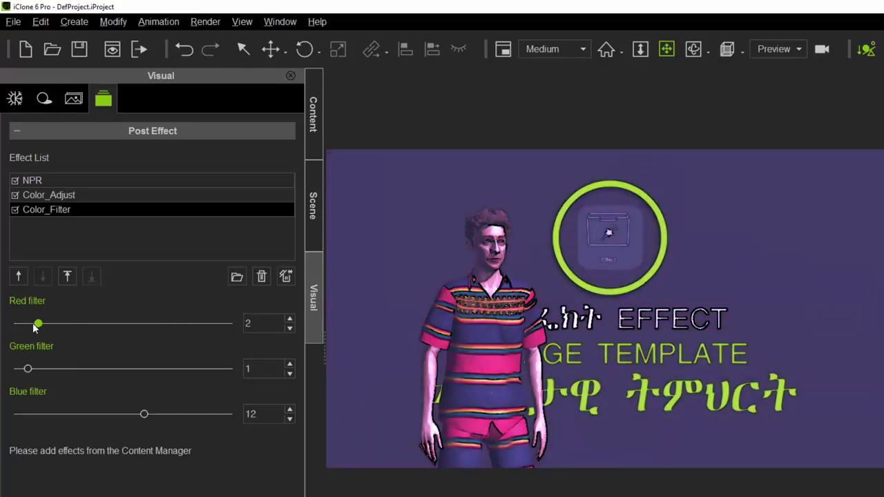
pyautogui.moveTo(27, 369); pyautogui.dragTo(138, 370)
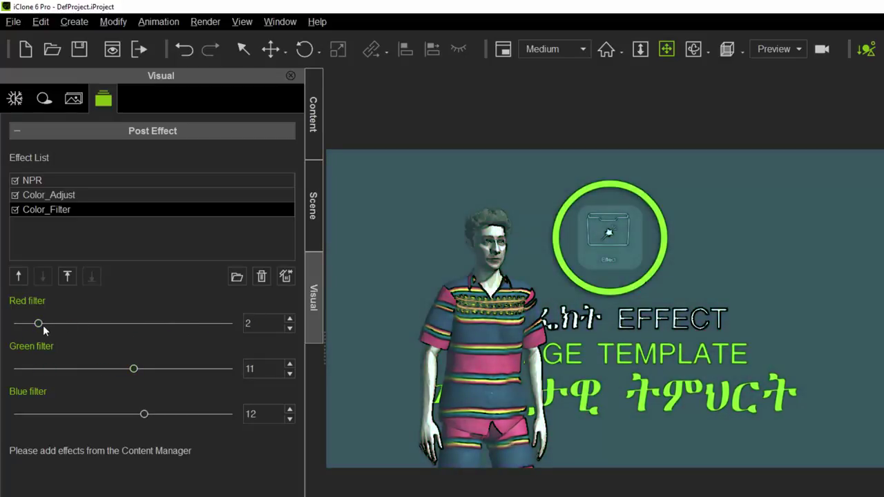
pyautogui.moveTo(127, 322); pyautogui.dragTo(179, 323)
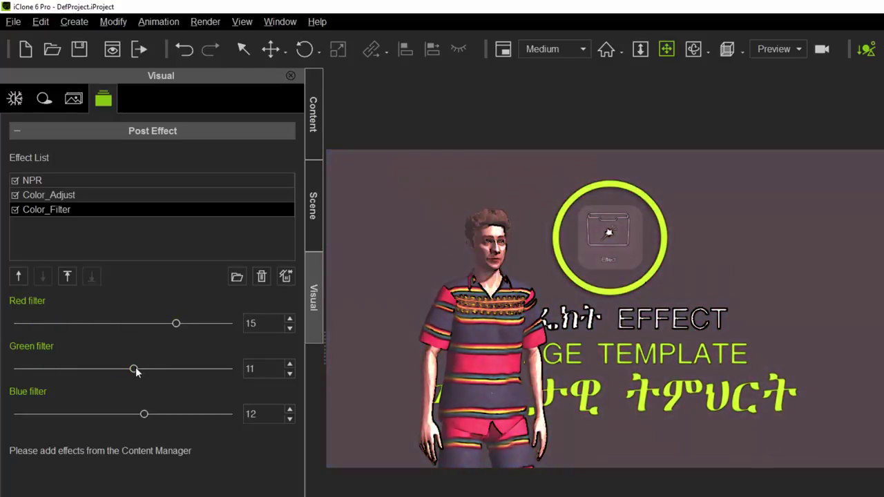
pyautogui.moveTo(134, 368); pyautogui.dragTo(38, 369)
pyautogui.moveTo(147, 413); pyautogui.dragTo(9, 415)
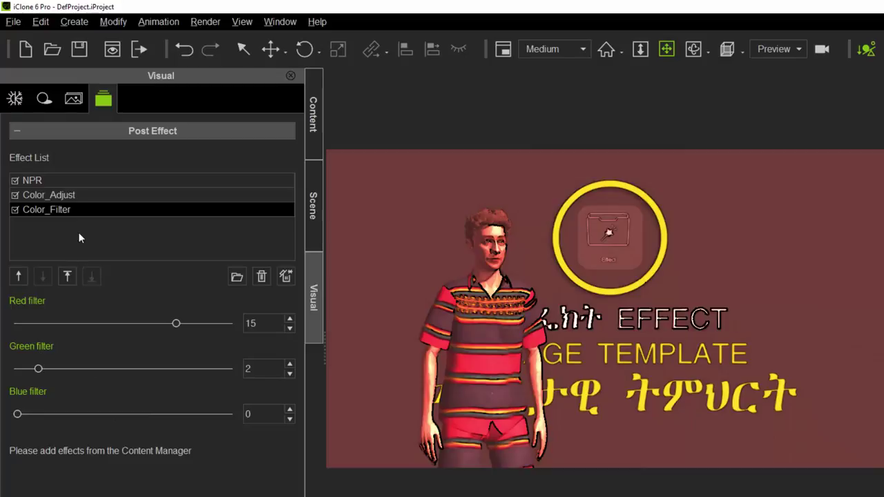
# Browse the stage template categories and the Set content library, and orbit the view around the character.
pyautogui.click(315, 136)
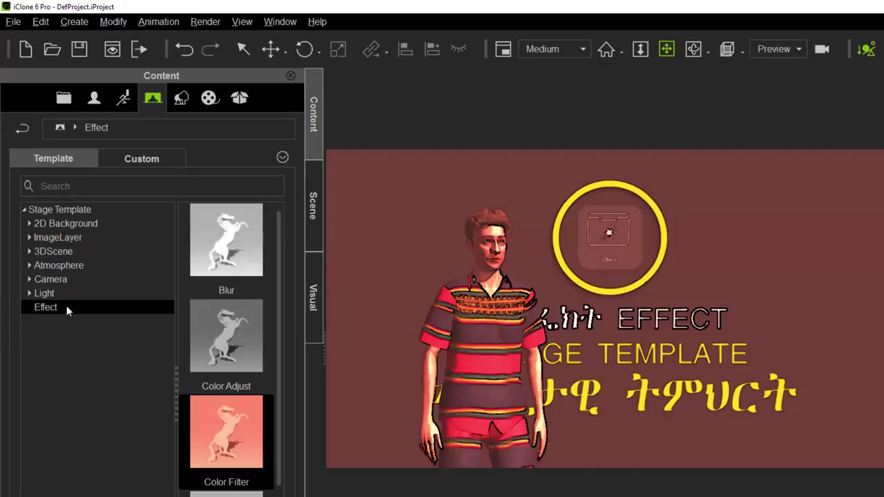
pyautogui.click(29, 294)
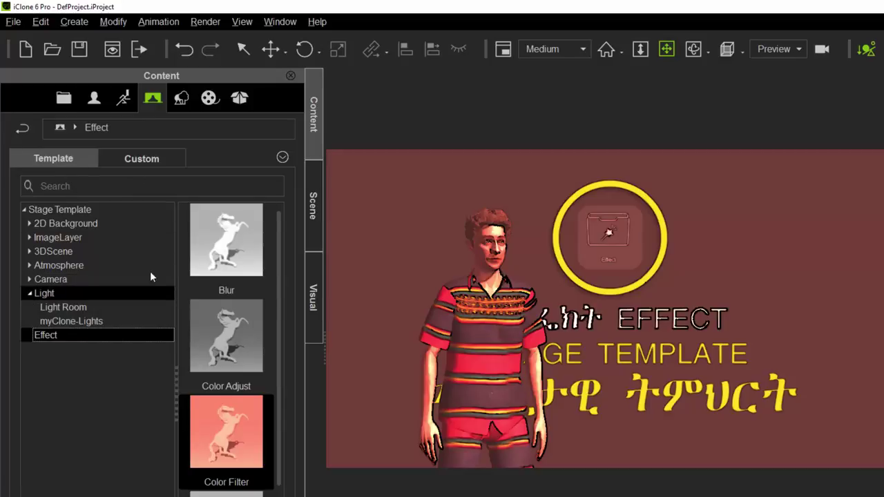
pyautogui.click(30, 294)
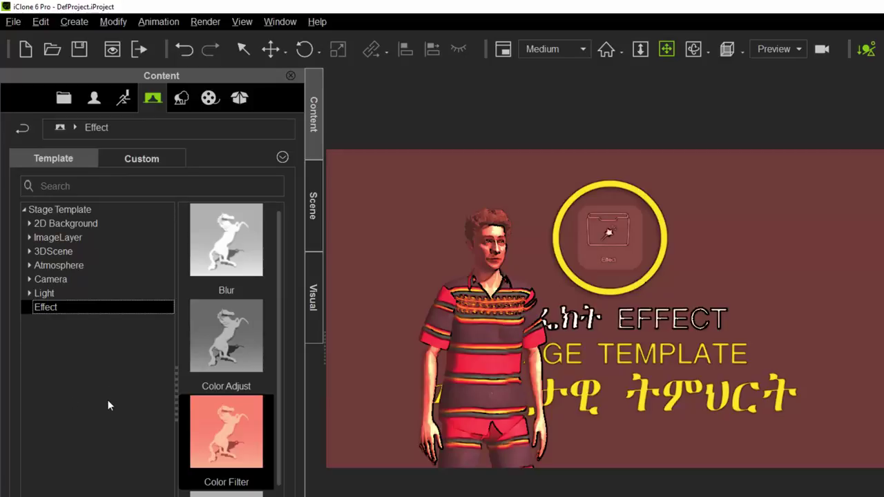
pyautogui.click(182, 101)
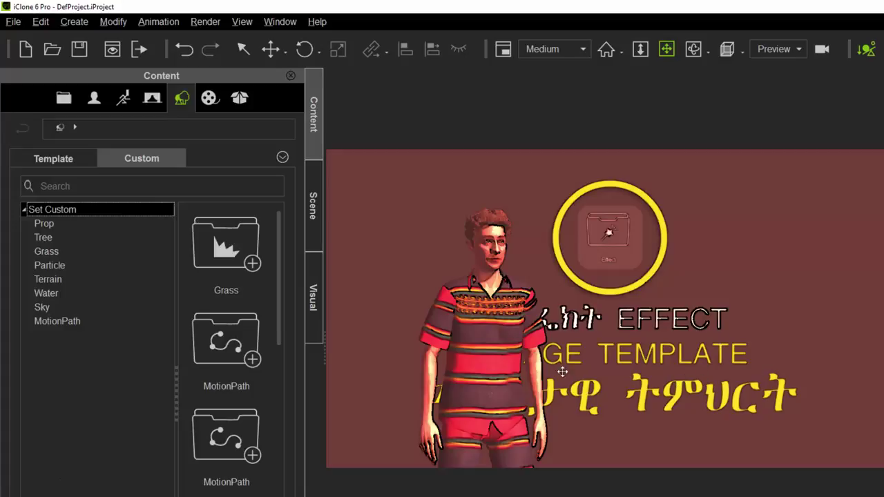
pyautogui.click(693, 49)
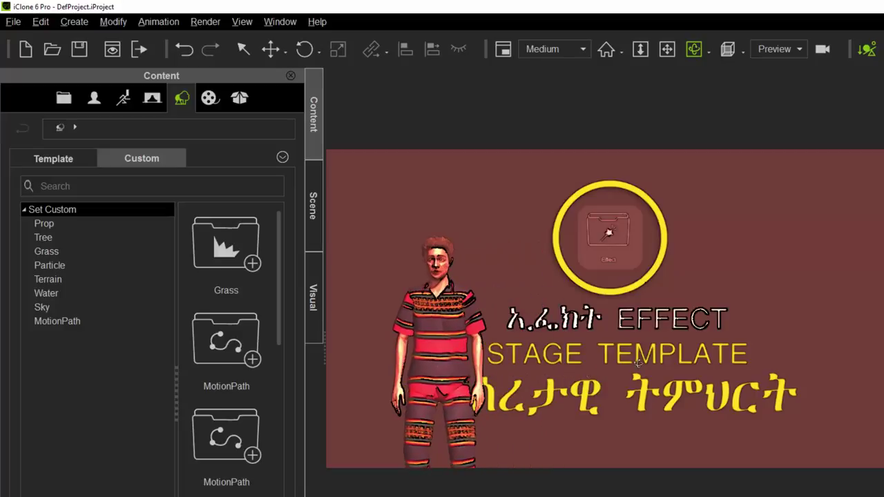